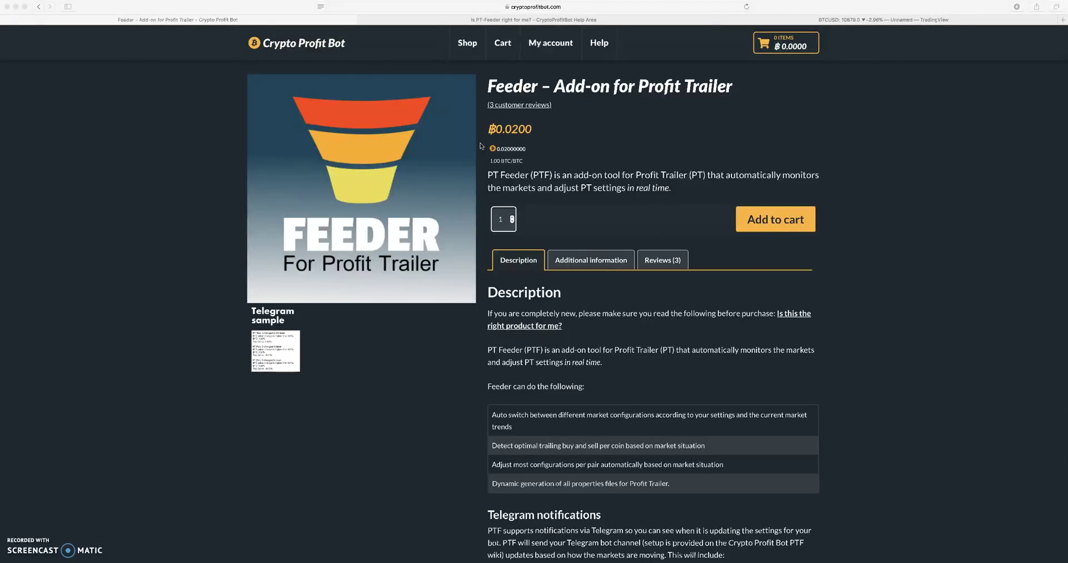
# Bring Safari forward and scroll the Feeder add-on product page down to its description.
pyautogui.click(413, 24)
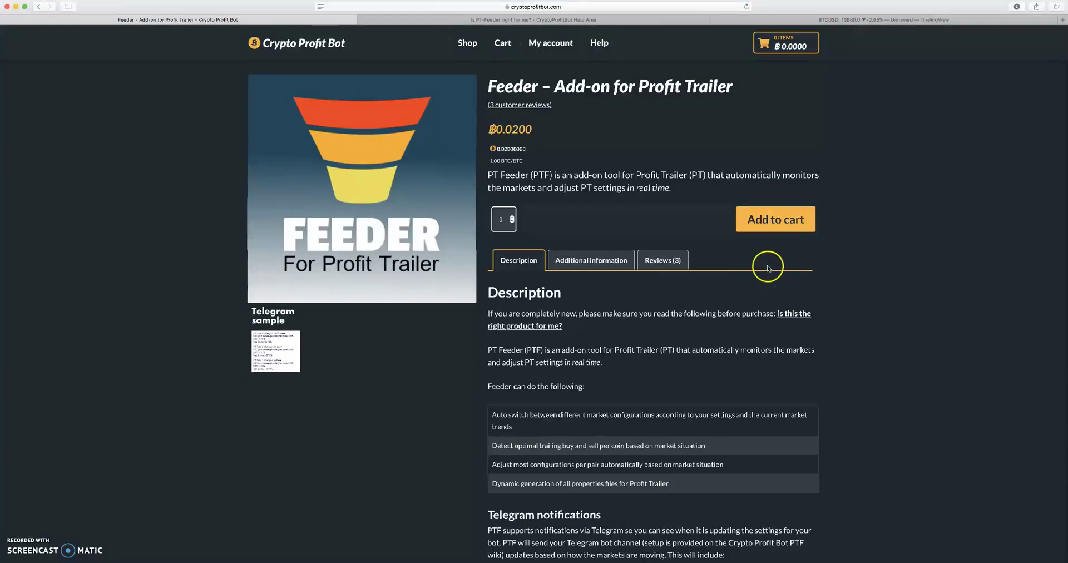
pyautogui.scroll(-2, 817, 331)
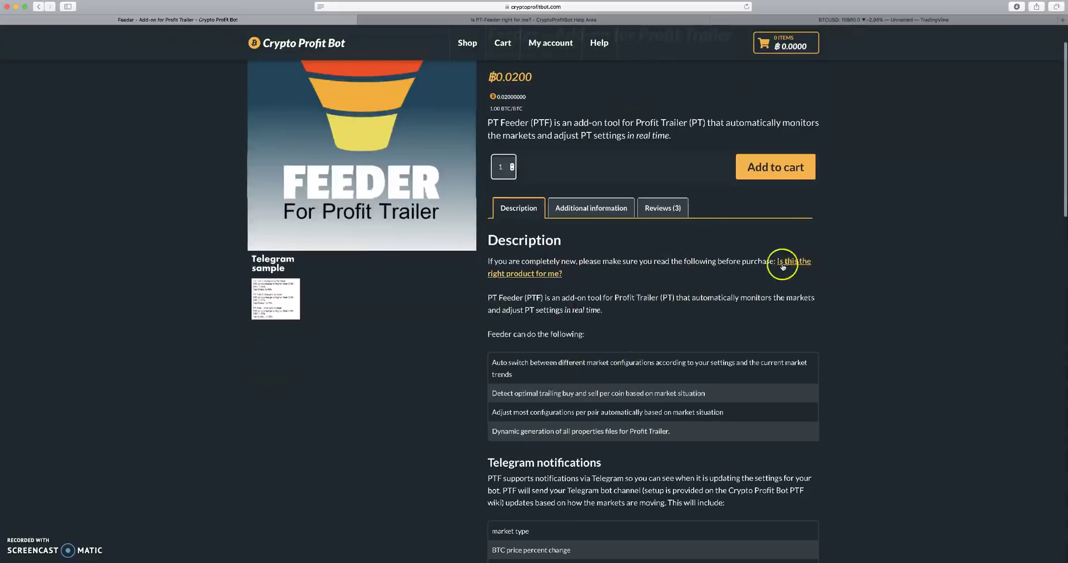
# Switch to the 'Is PT-Feeder right for me?' article and scroll to 'What is PT-Feeder good for?'.
pyautogui.click(483, 19)
pyautogui.scroll(10, 628, 194)
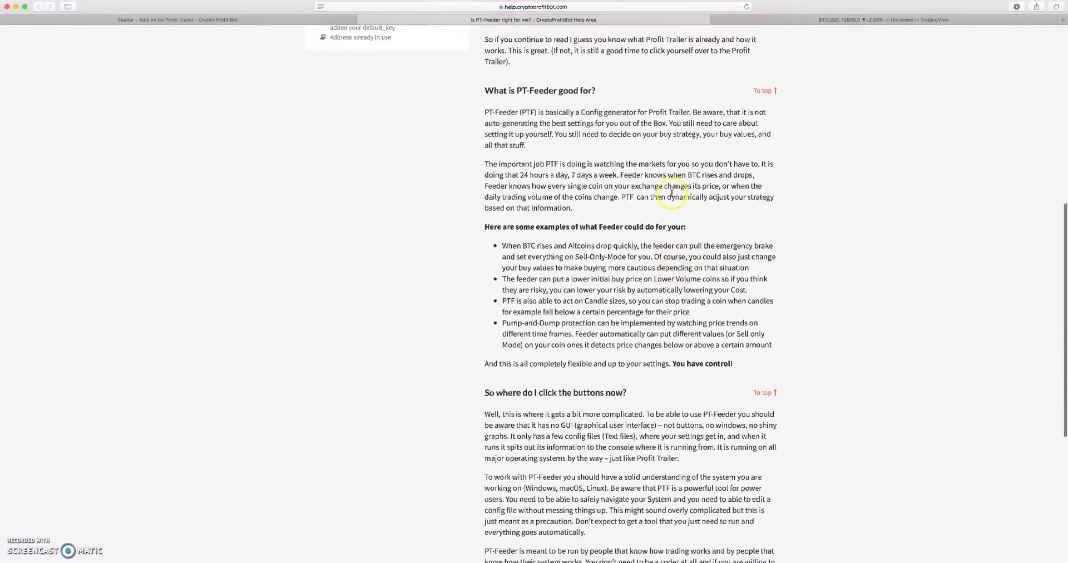
pyautogui.scroll(-8, 696, 243)
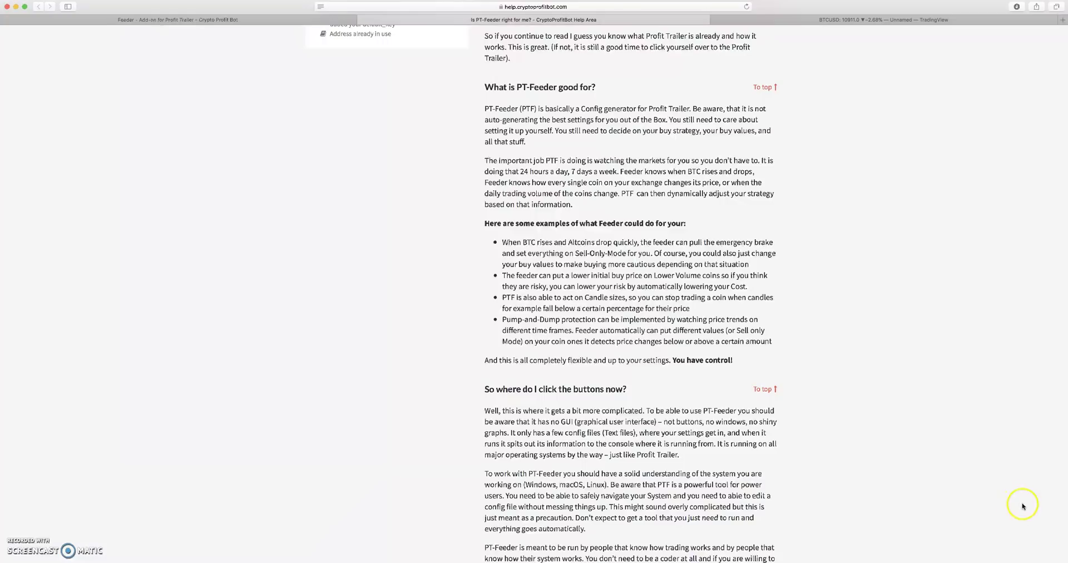
# Open the trading folder from ProfitTrailer-3 and move its window up and left.
pyautogui.press('super+Tab')
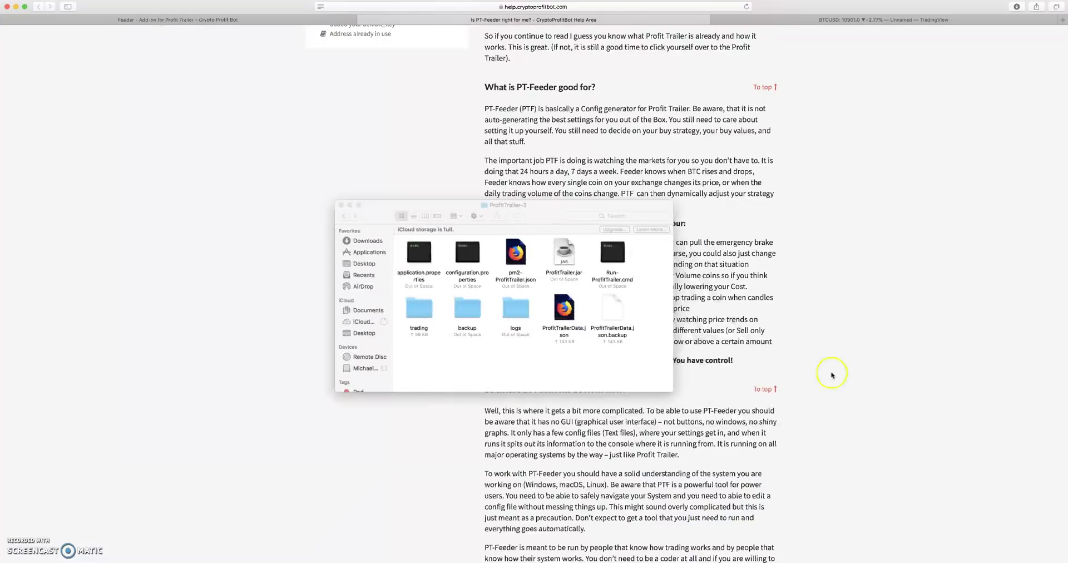
pyautogui.doubleClick(418, 316)
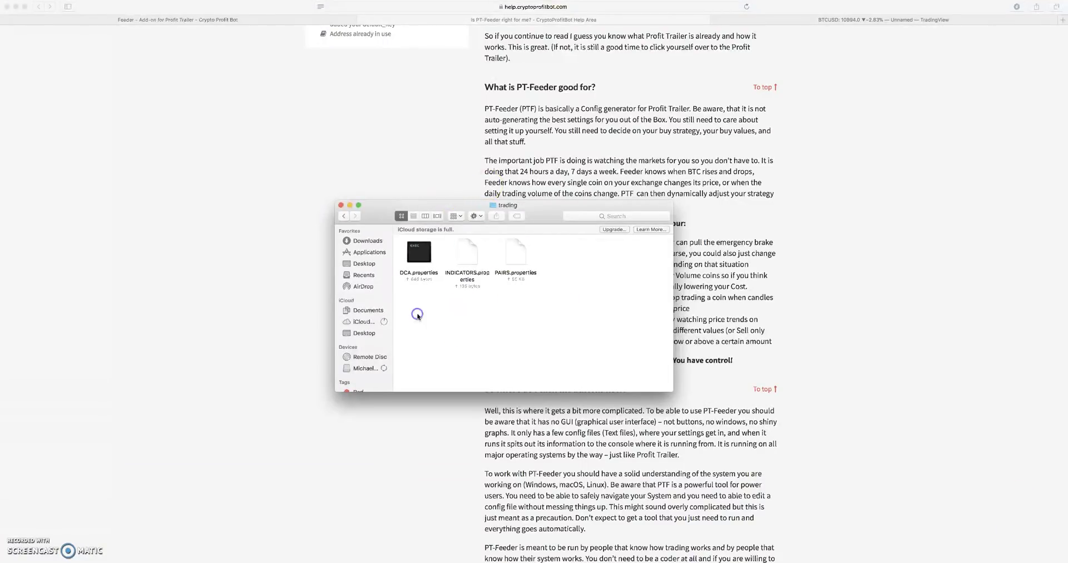
pyautogui.moveTo(445, 208); pyautogui.dragTo(244, 189)
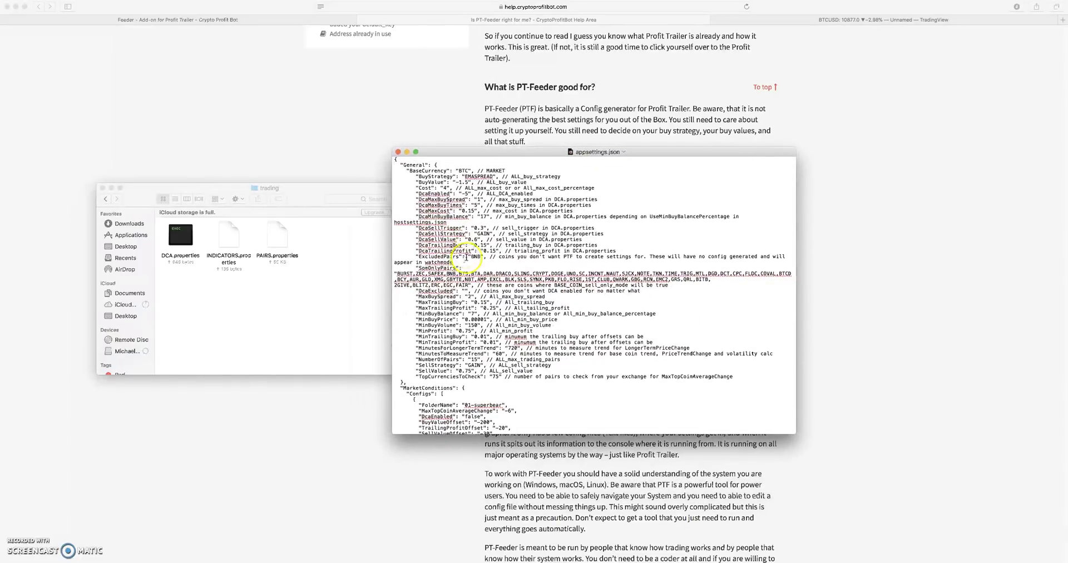
# Highlight the DcaEnabled through DcaTrailingProfit lines in appsettings.json, then scroll toward MarketConditions.
pyautogui.moveTo(410, 194); pyautogui.dragTo(396, 226)
pyautogui.moveTo(545, 241); pyautogui.dragTo(668, 332)
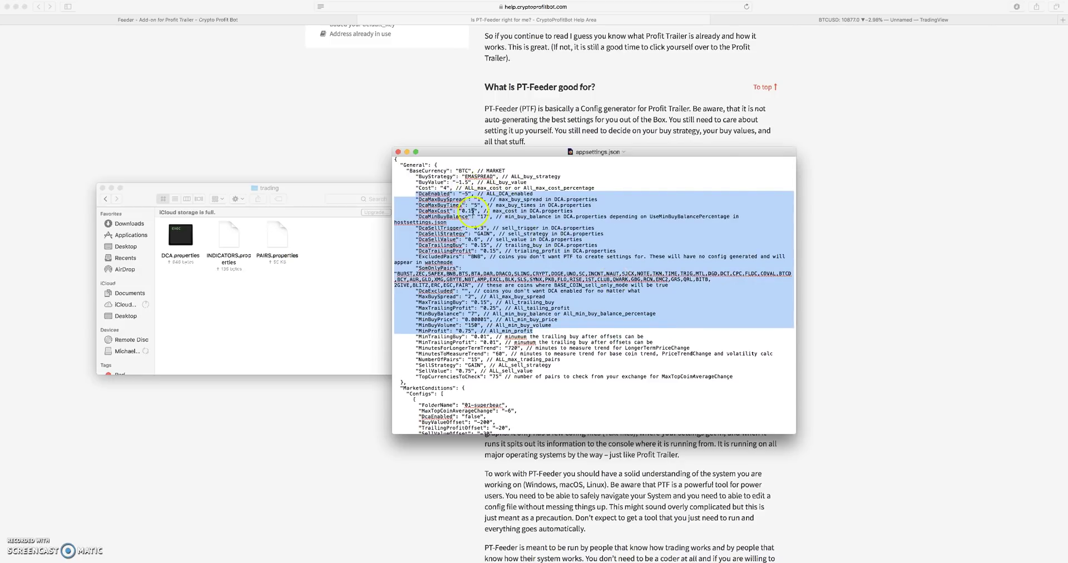
pyautogui.click(452, 194)
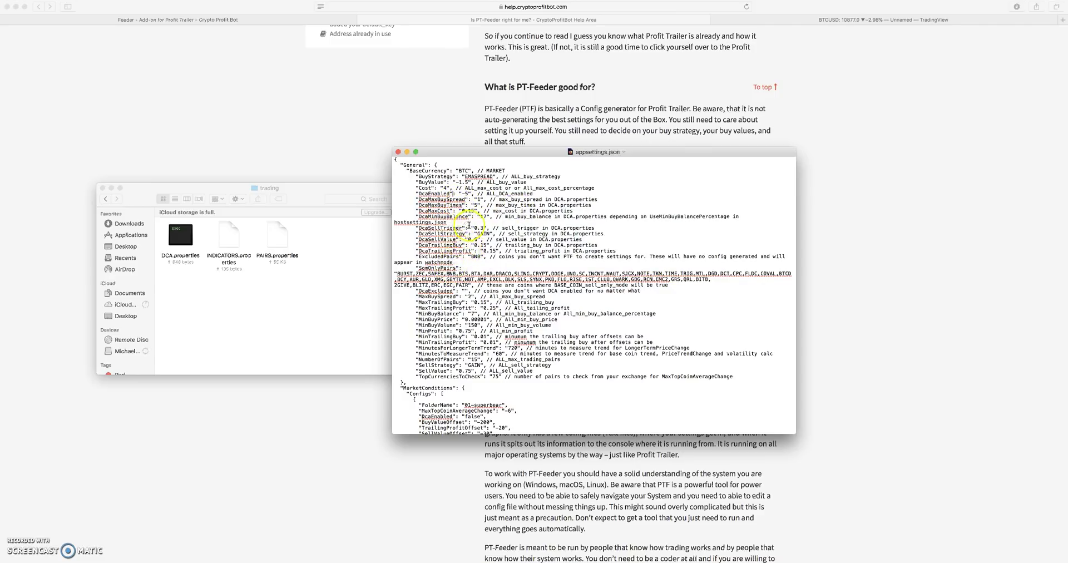
pyautogui.moveTo(396, 193); pyautogui.dragTo(622, 313)
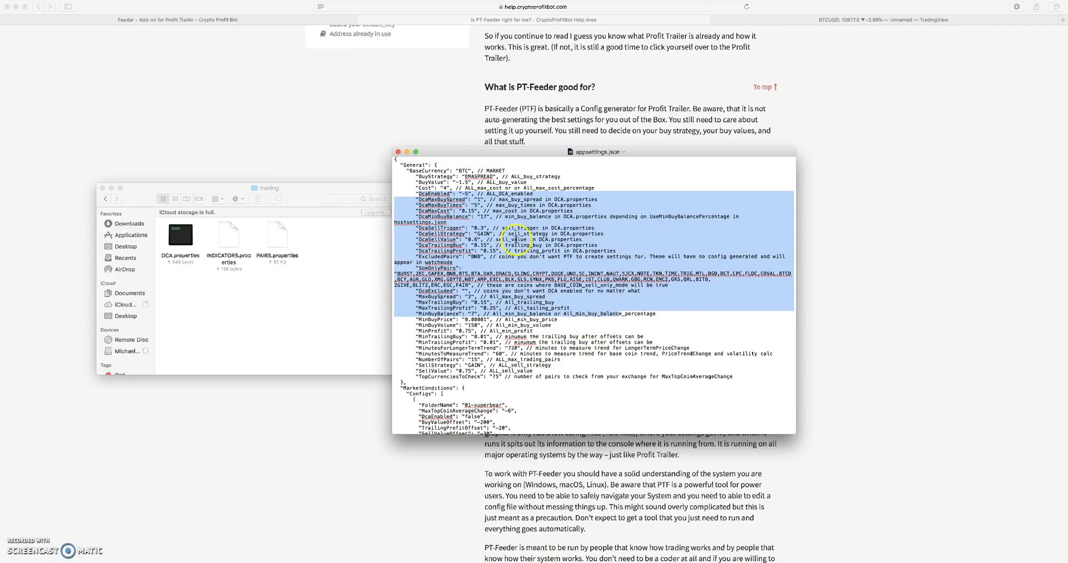
pyautogui.scroll(-5, 516, 241)
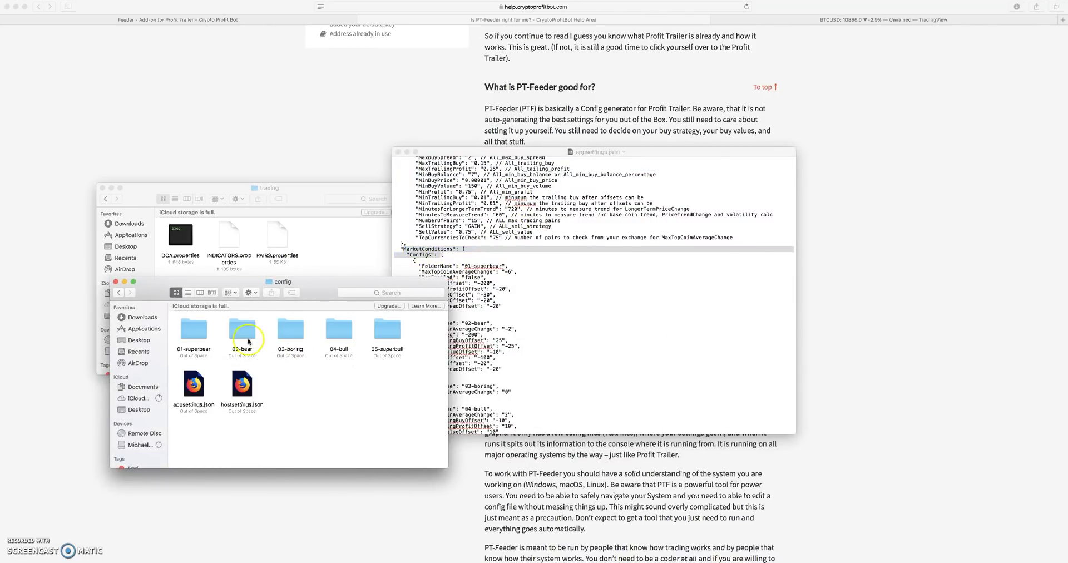
# Open the config folder and step through the 02-bear to 05-superbull folders.
pyautogui.click(194, 331)
pyautogui.click(240, 334)
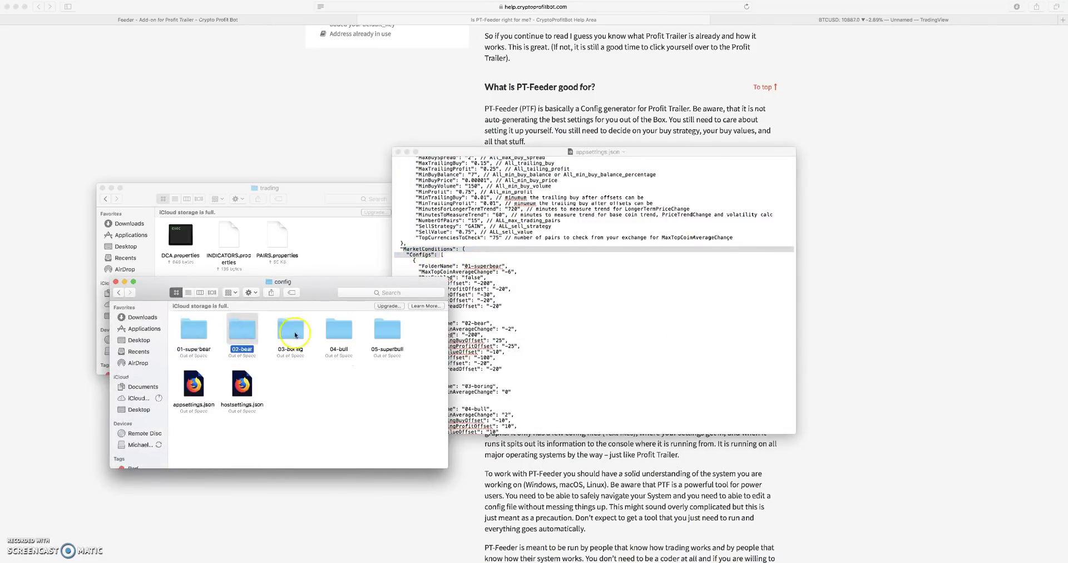
pyautogui.click(290, 331)
pyautogui.click(339, 331)
pyautogui.click(397, 333)
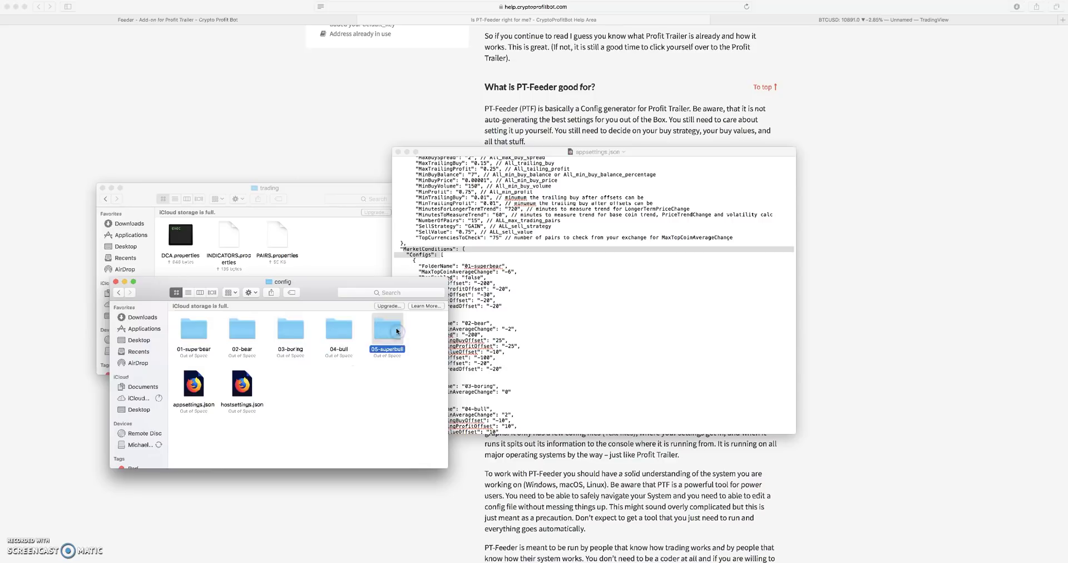
pyautogui.click(362, 283)
# Move the config window to the upper left and select the 01-superbear folder.
pyautogui.moveTo(362, 283); pyautogui.dragTo(316, 153)
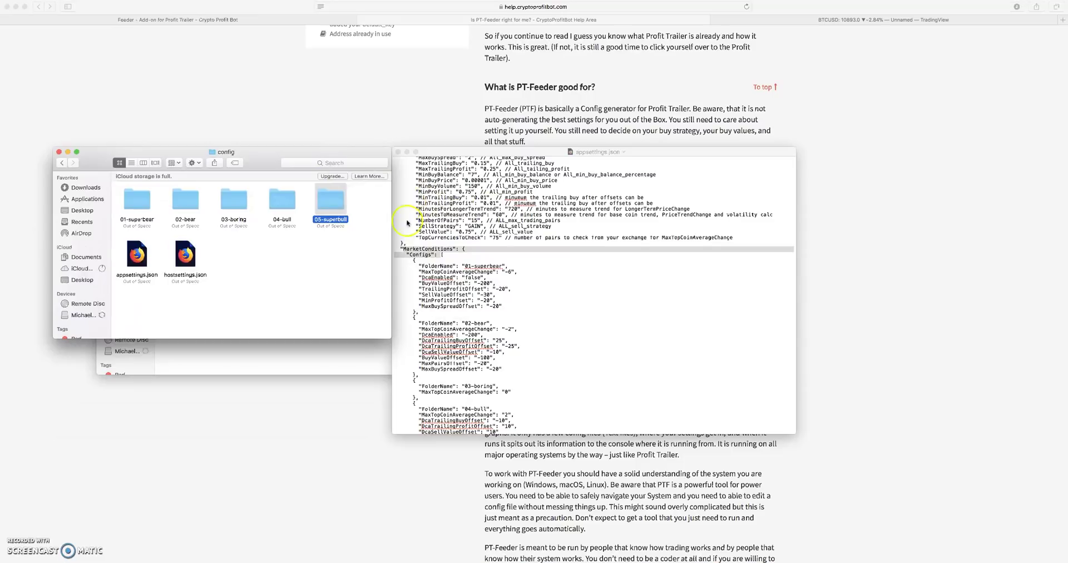
pyautogui.click(344, 223)
pyautogui.click(317, 199)
pyautogui.click(284, 202)
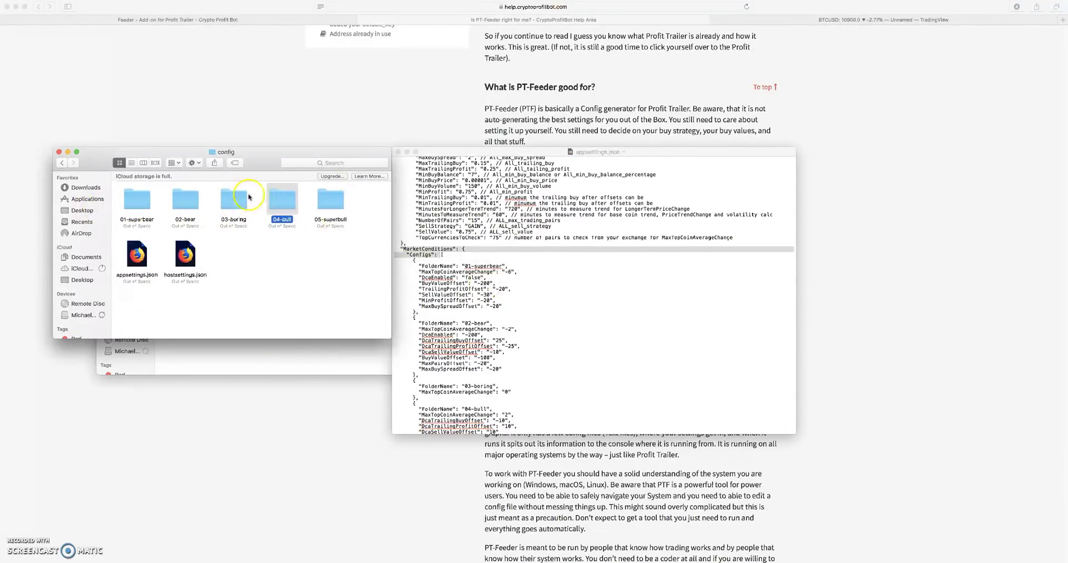
pyautogui.click(142, 199)
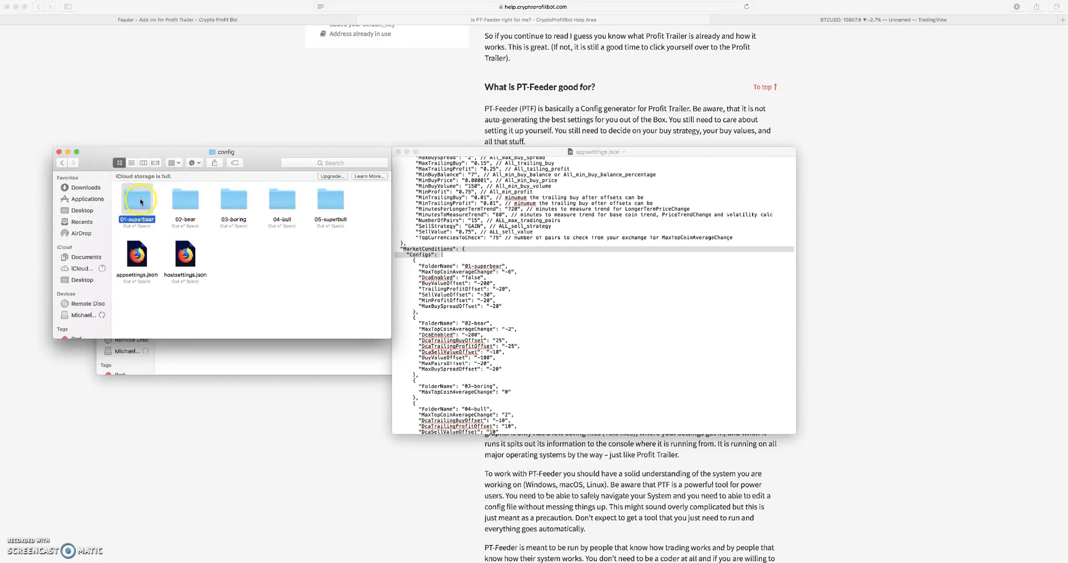
# Open the 01-superbear folder and rearrange it and the trading window.
pyautogui.doubleClick(142, 202)
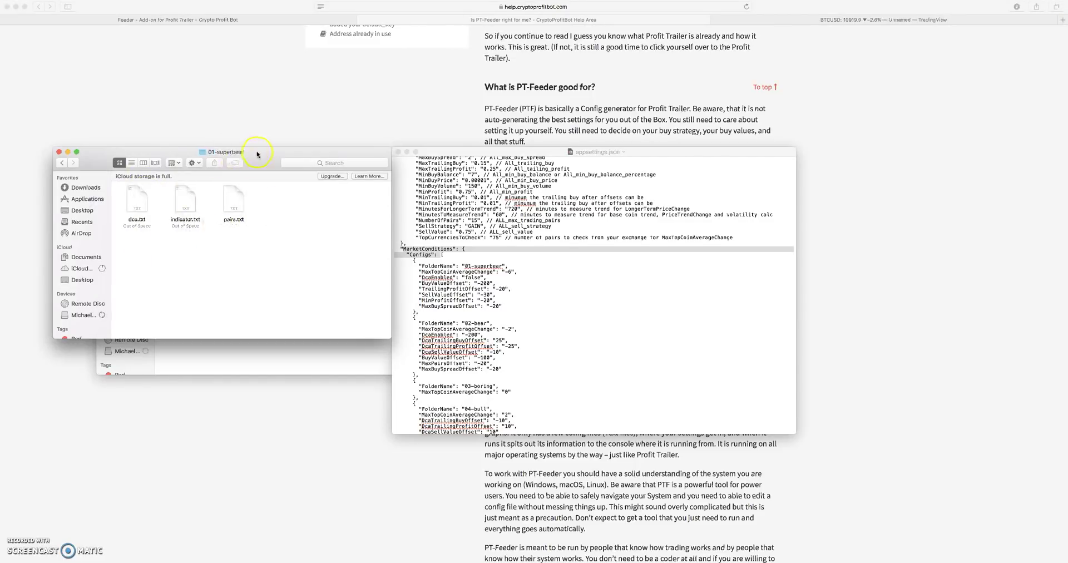
pyautogui.moveTo(257, 154); pyautogui.dragTo(608, 193)
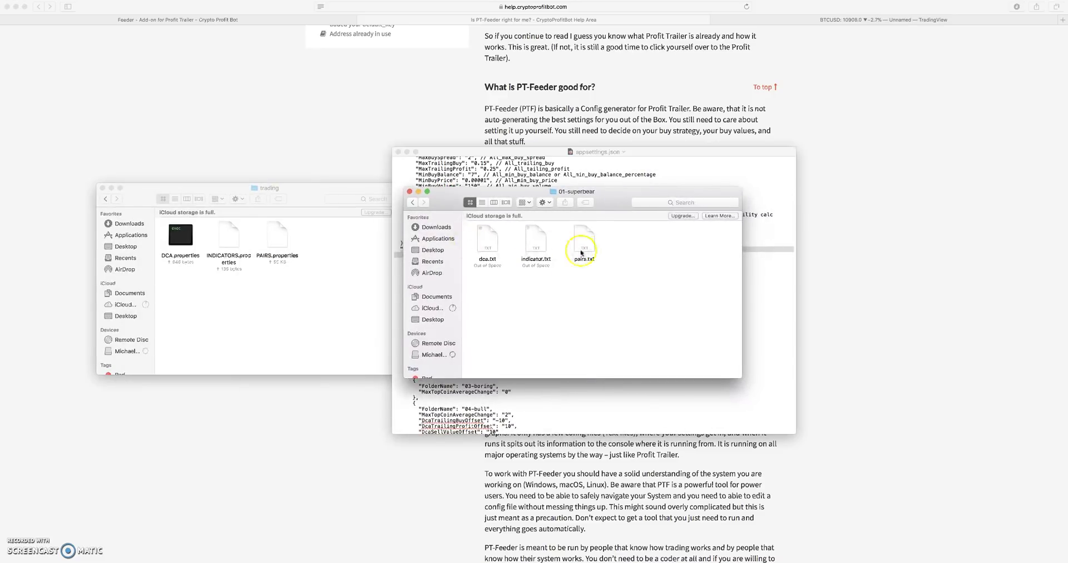
pyautogui.click(300, 192)
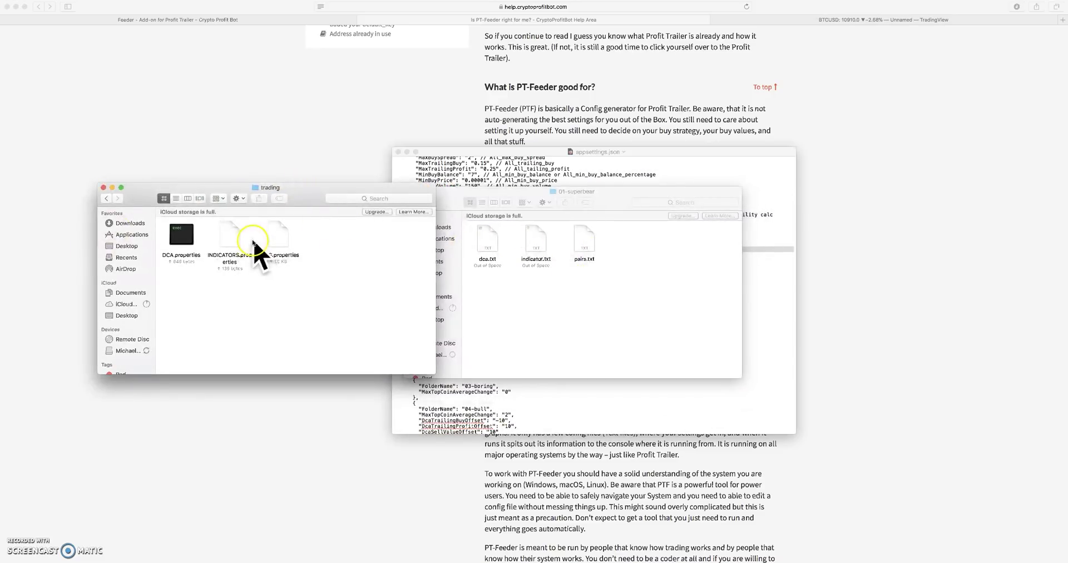
pyautogui.moveTo(322, 190); pyautogui.dragTo(288, 220)
# Reopen the trading folder, select its DCA, INDICATORS and PAIRS properties files, and reposition it.
pyautogui.click(74, 229)
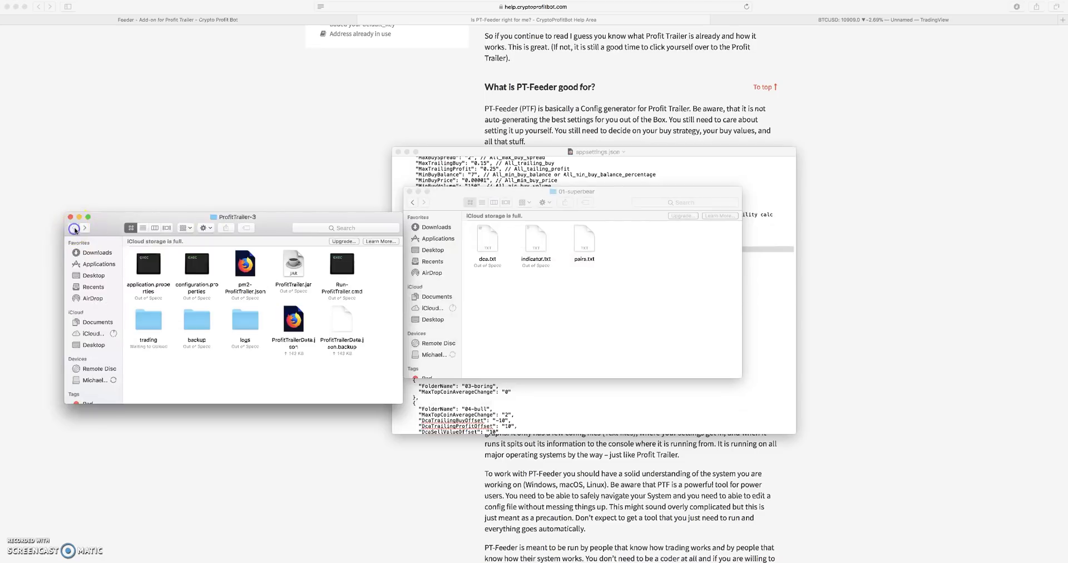
pyautogui.click(189, 339)
pyautogui.click(147, 319)
pyautogui.doubleClick(148, 319)
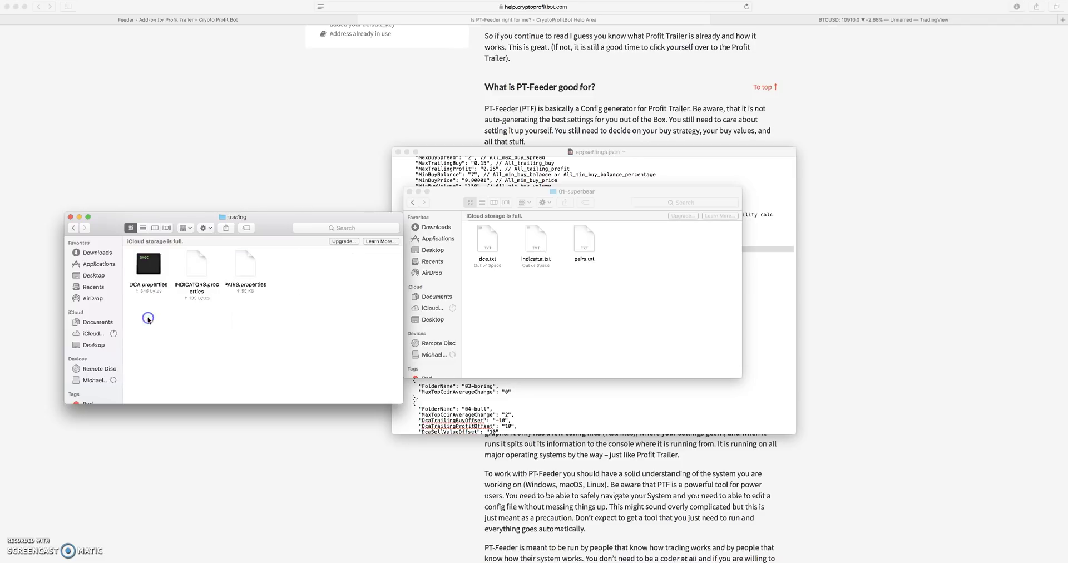
pyautogui.click(159, 266)
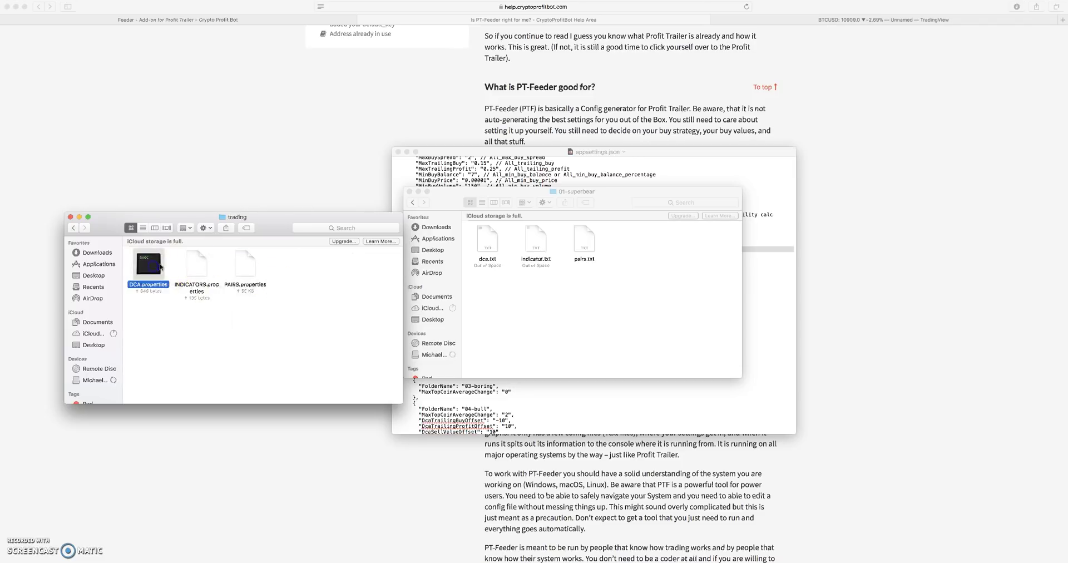
pyautogui.click(197, 265)
pyautogui.click(245, 264)
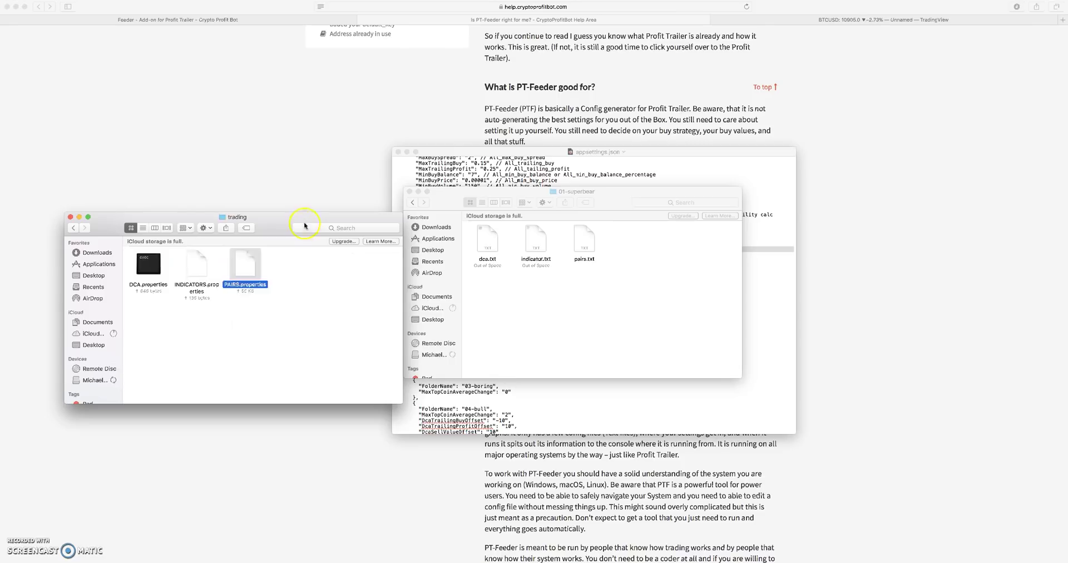
pyautogui.moveTo(305, 225); pyautogui.dragTo(273, 177)
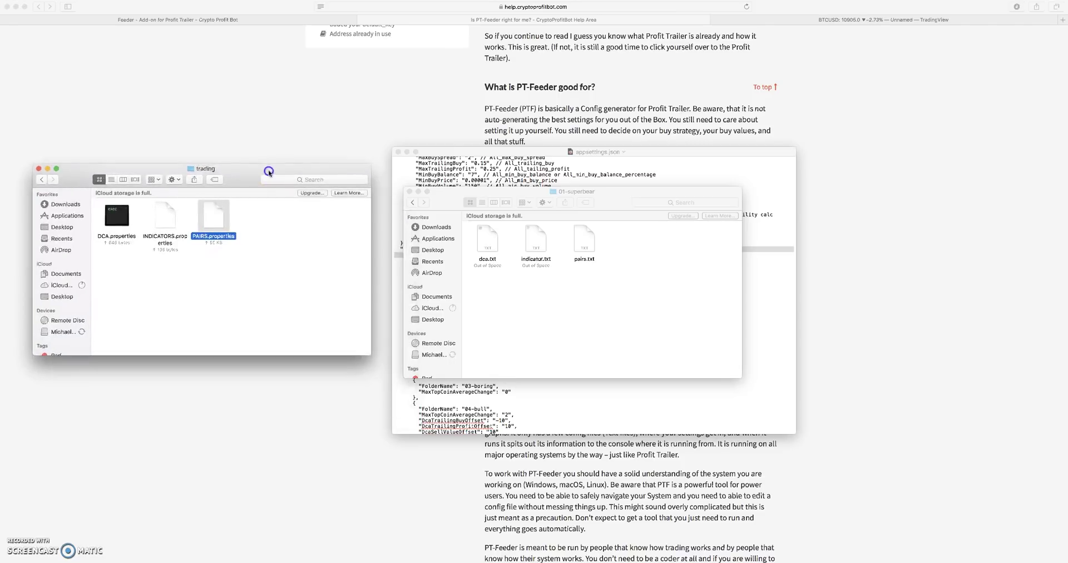
# Move the 01-superbear window to the lower left and bring appsettings.json back to the front.
pyautogui.click(459, 193)
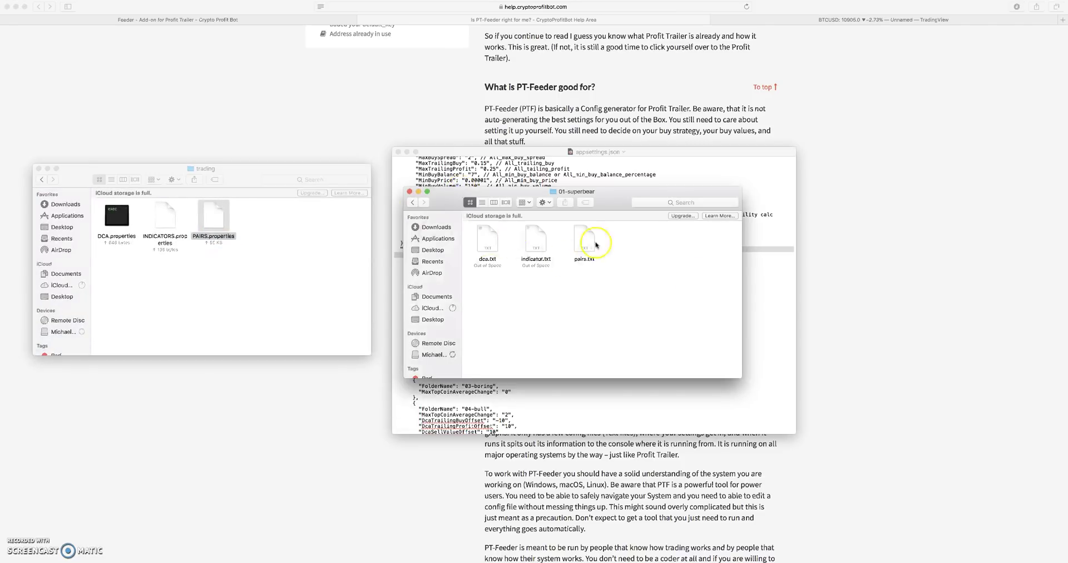
pyautogui.moveTo(470, 201); pyautogui.dragTo(100, 372)
pyautogui.click(498, 291)
pyautogui.click(499, 271)
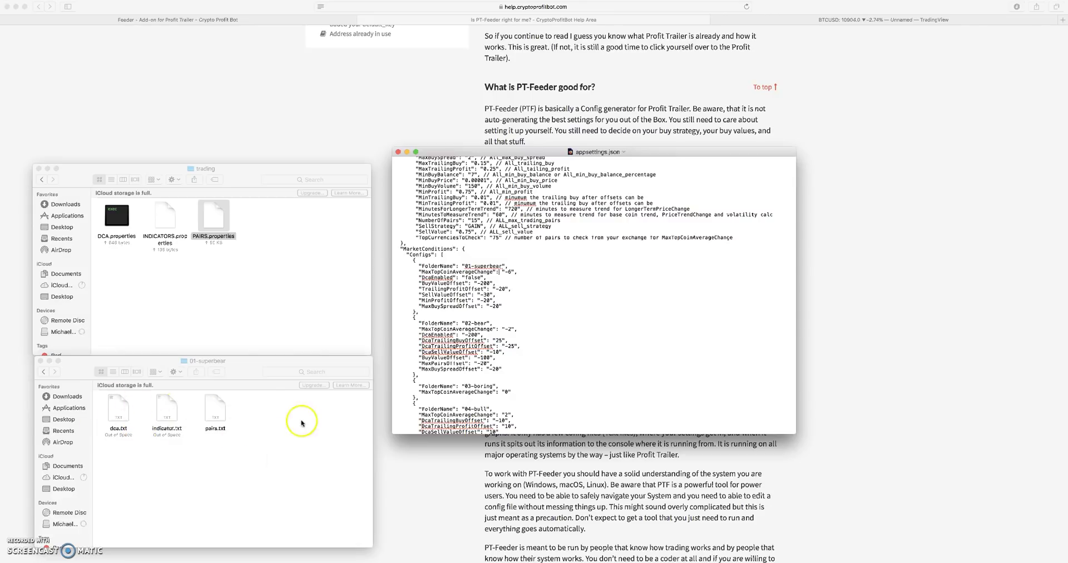
# Return the Finder window to the config folder and briefly highlight the 01-superbear block in appsettings.json.
pyautogui.click(158, 363)
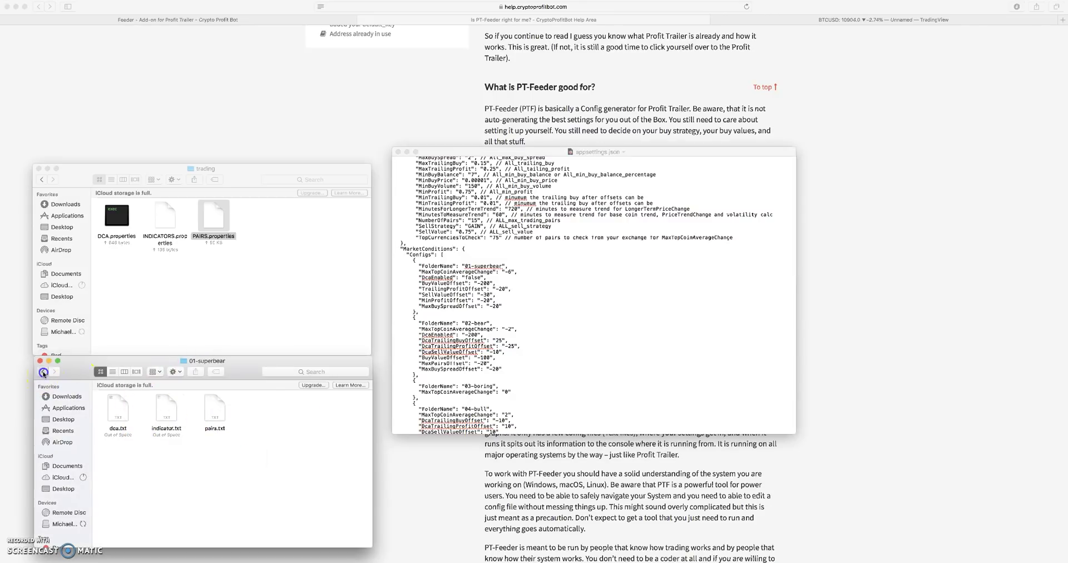
pyautogui.click(44, 372)
pyautogui.click(490, 262)
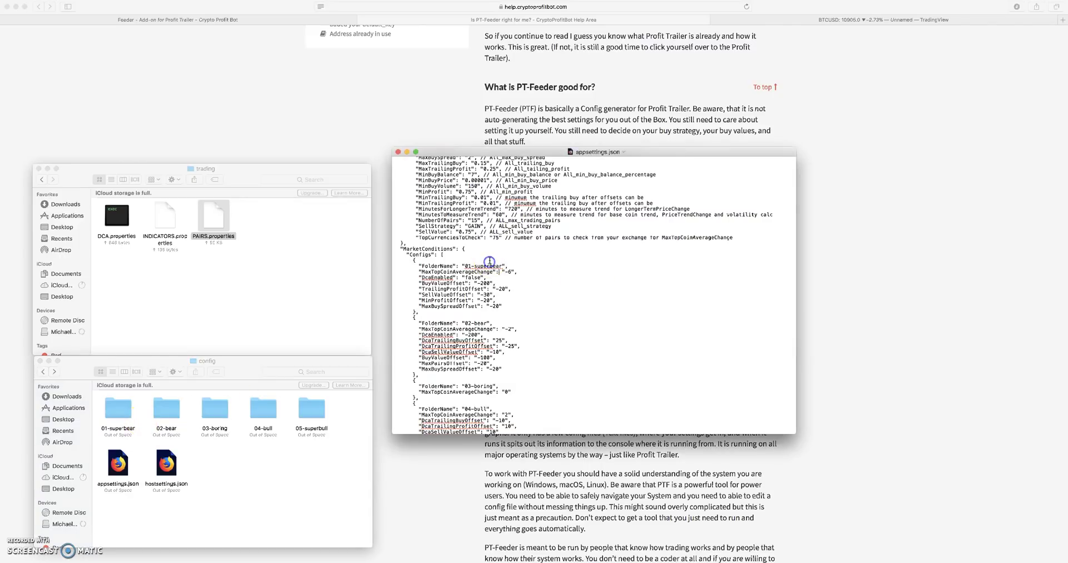
pyautogui.scroll(-3, 490, 262)
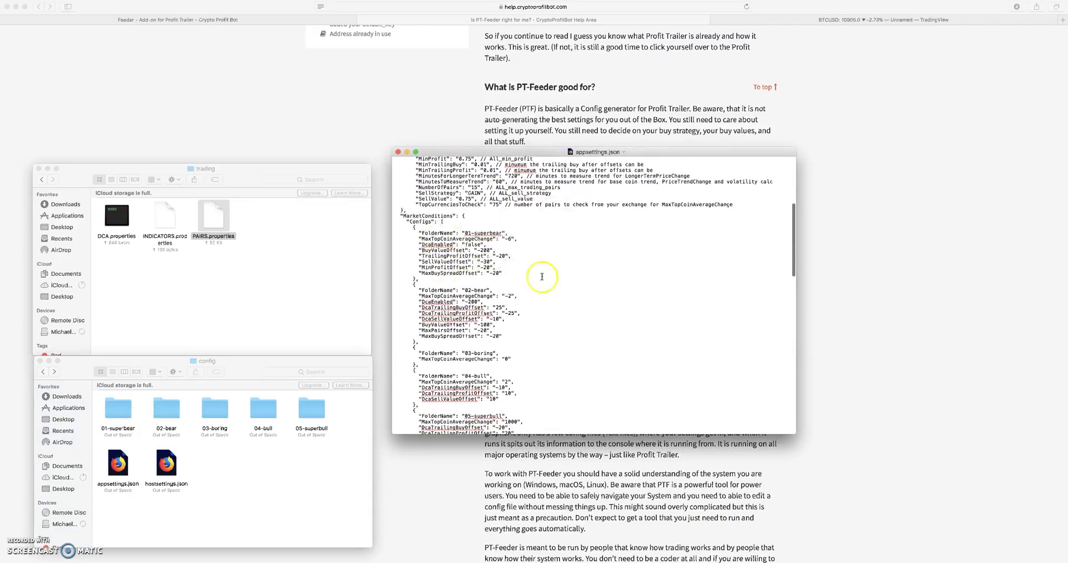
pyautogui.scroll(5, 508, 274)
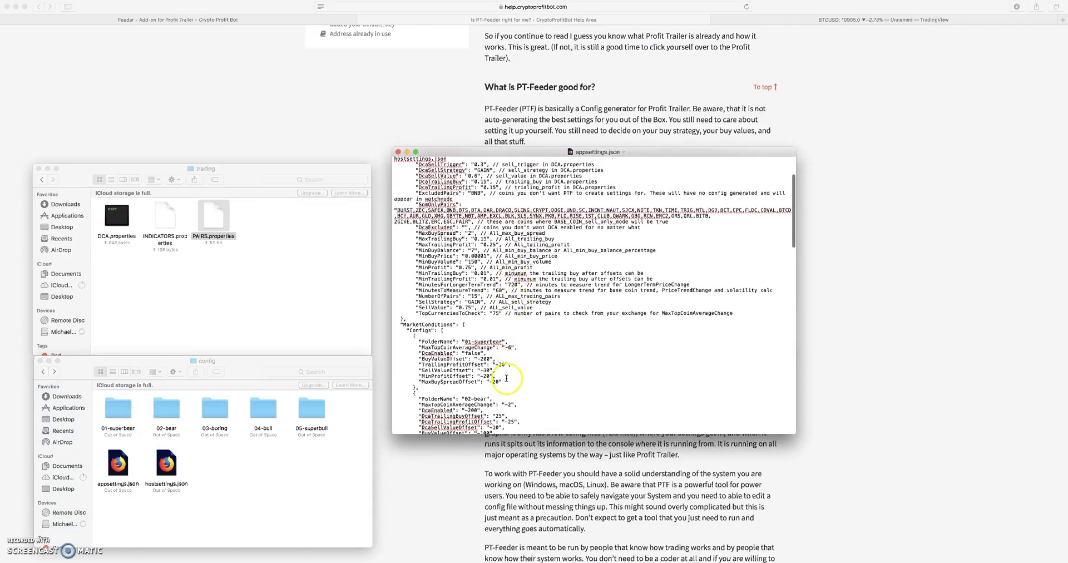
pyautogui.moveTo(506, 378); pyautogui.dragTo(416, 344)
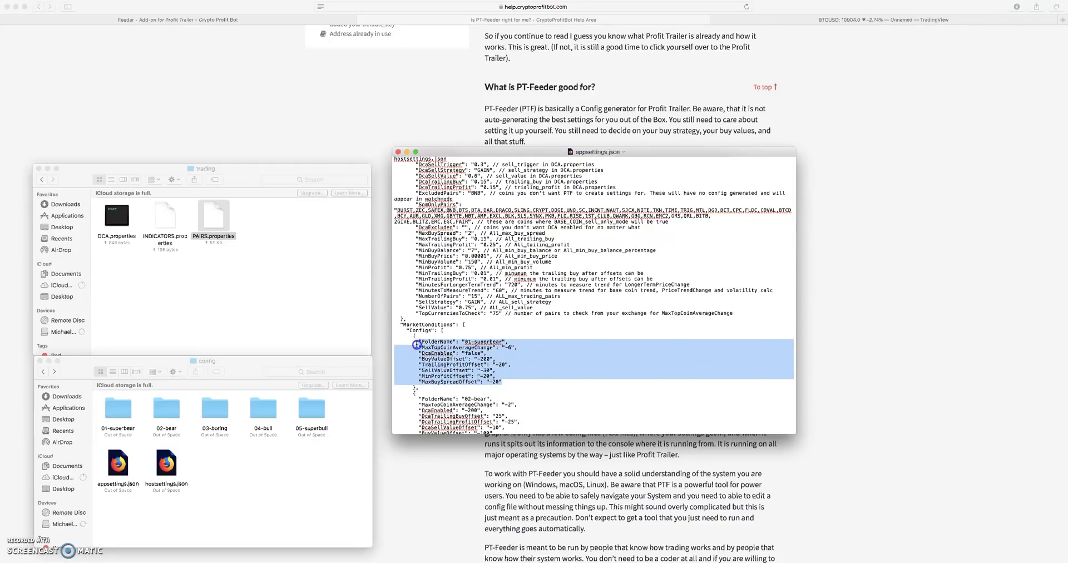
pyautogui.click(513, 370)
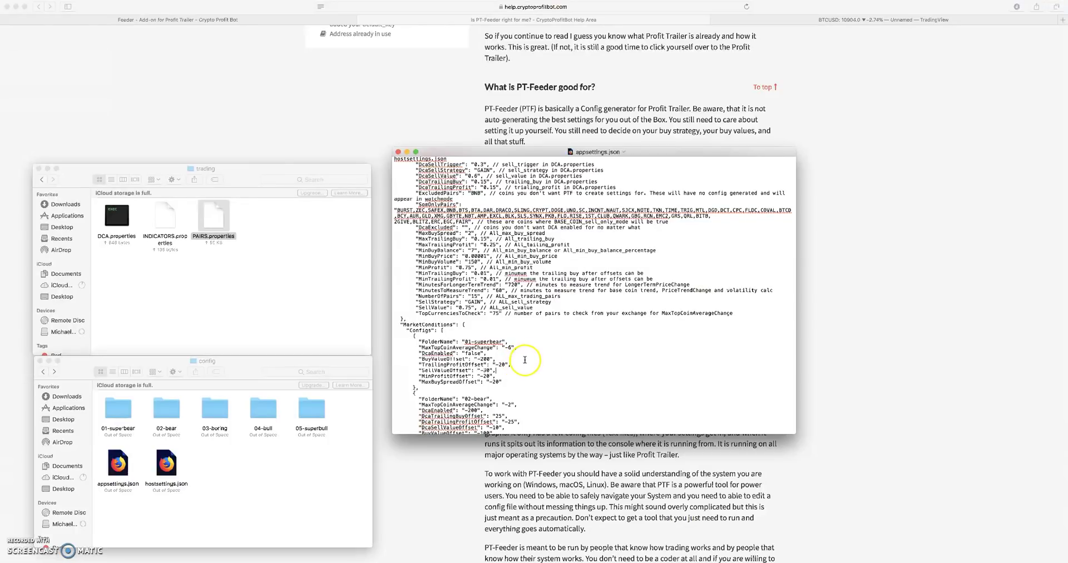
# Scroll appsettings.json to the top and push its window to the right edge.
pyautogui.scroll(3, 512, 362)
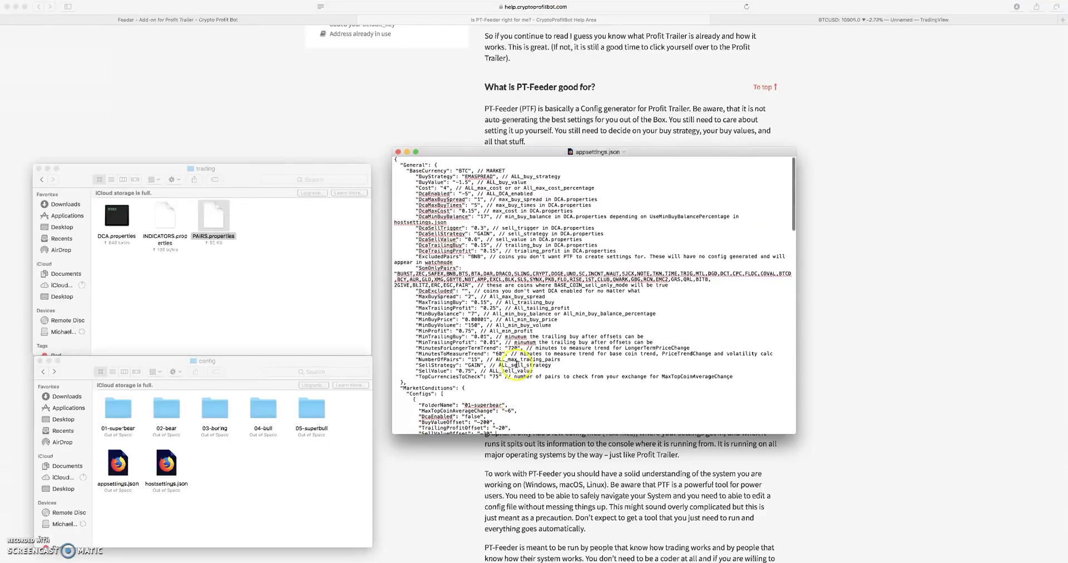
pyautogui.moveTo(637, 154); pyautogui.dragTo(1004, 123)
pyautogui.moveTo(851, 122); pyautogui.dragTo(946, 126)
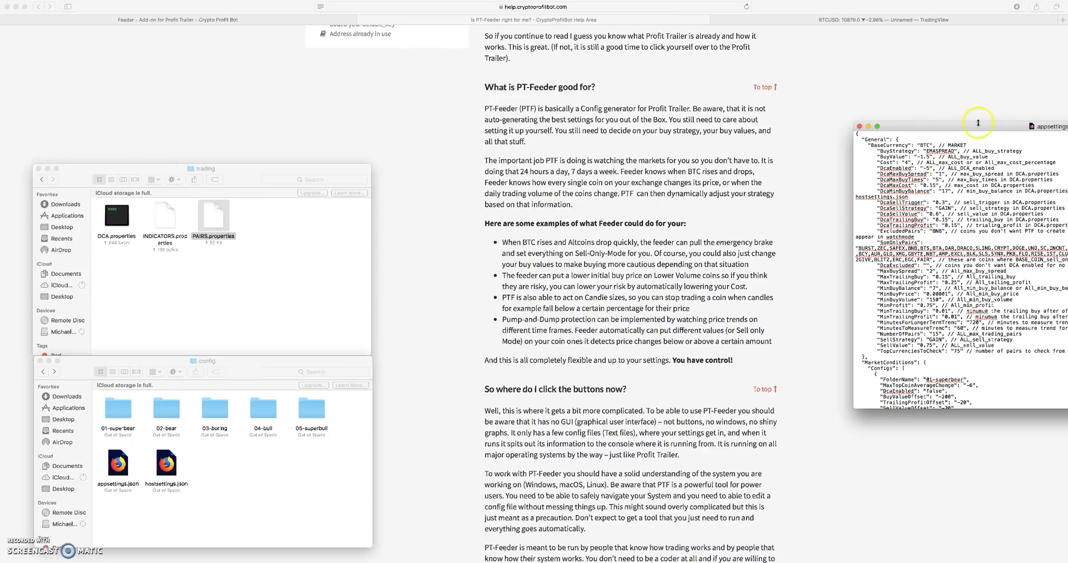
# Move the appsettings.json window to the upper right and highlight its opening General settings.
pyautogui.moveTo(979, 127); pyautogui.dragTo(885, 68)
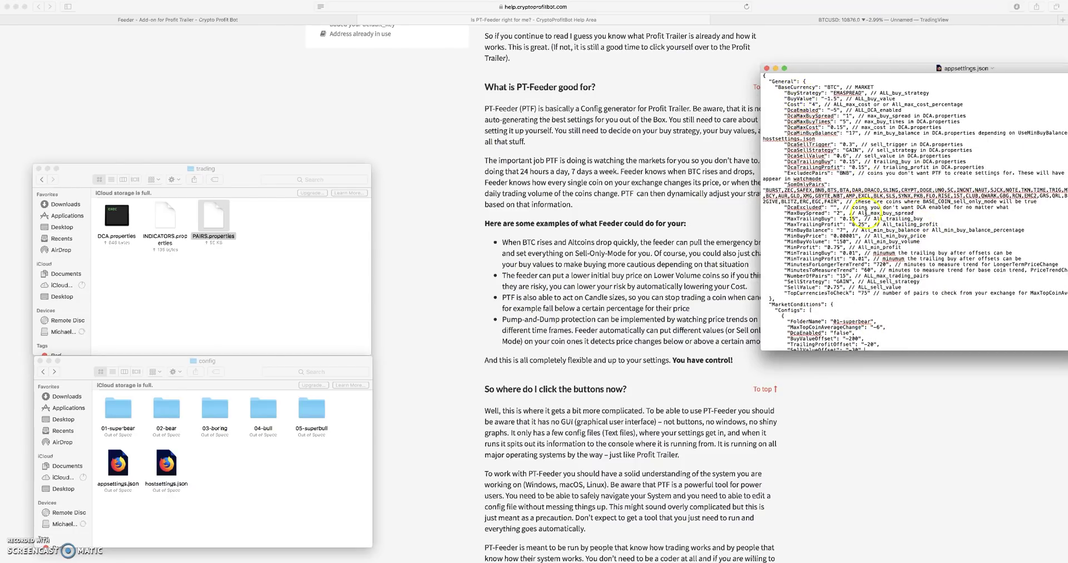
pyautogui.moveTo(839, 69); pyautogui.dragTo(727, 48)
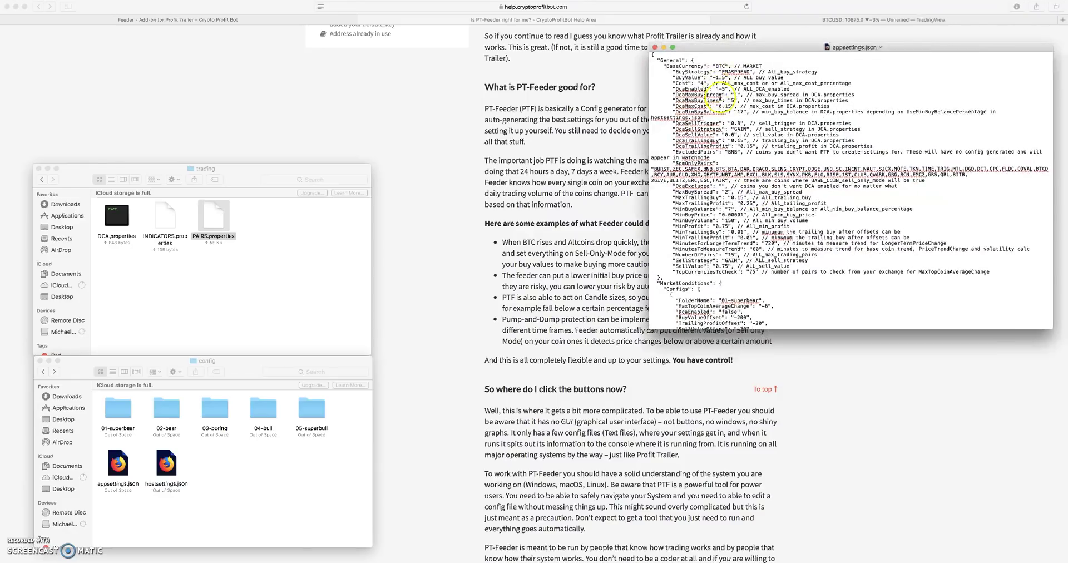
pyautogui.moveTo(670, 79); pyautogui.dragTo(723, 230)
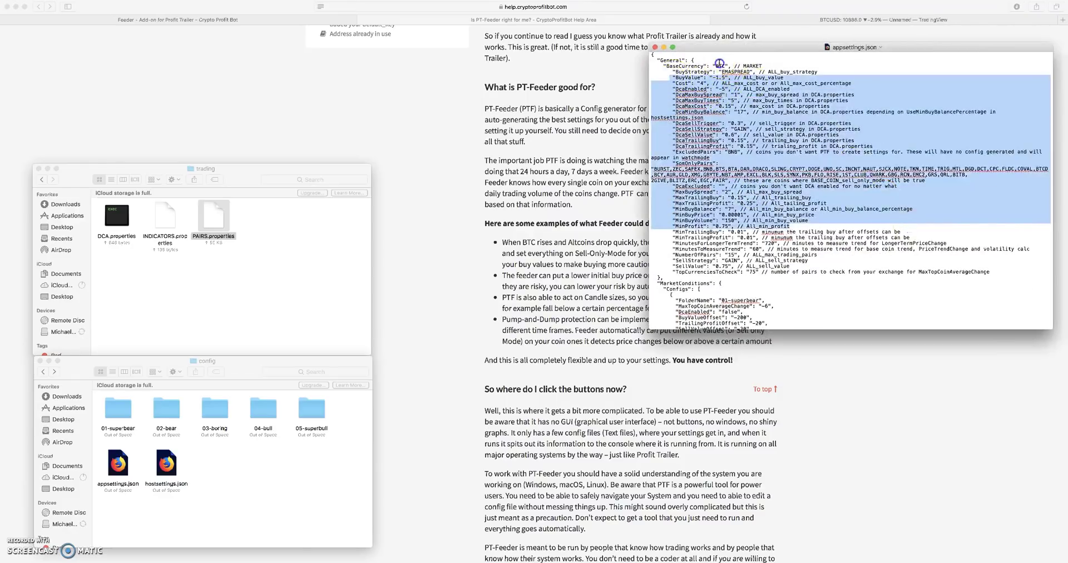
pyautogui.click(720, 64)
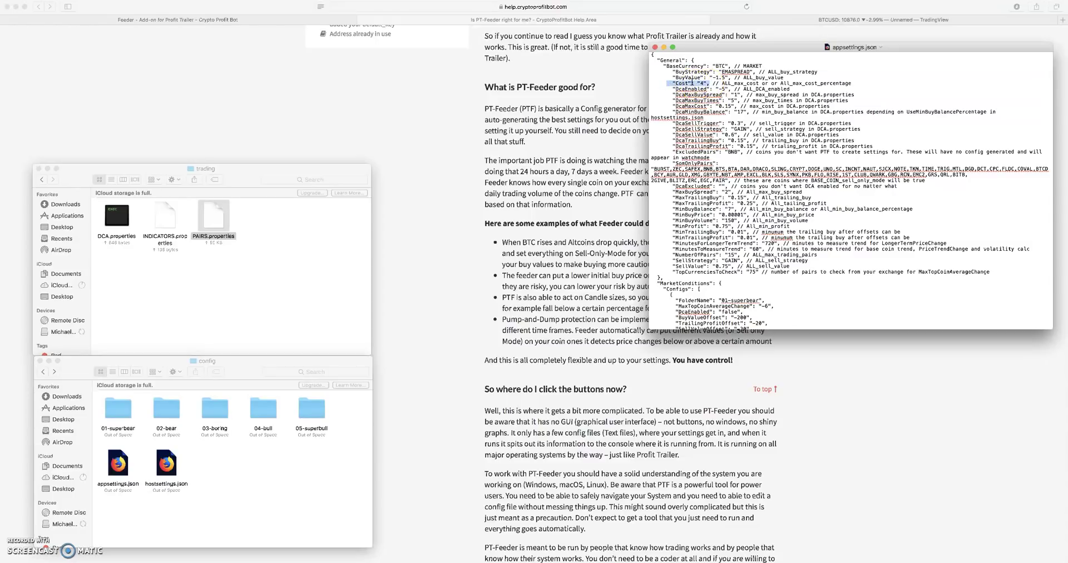
# Highlight the BuyValue setting of -1.5 in the General section.
pyautogui.moveTo(723, 78); pyautogui.dragTo(658, 79)
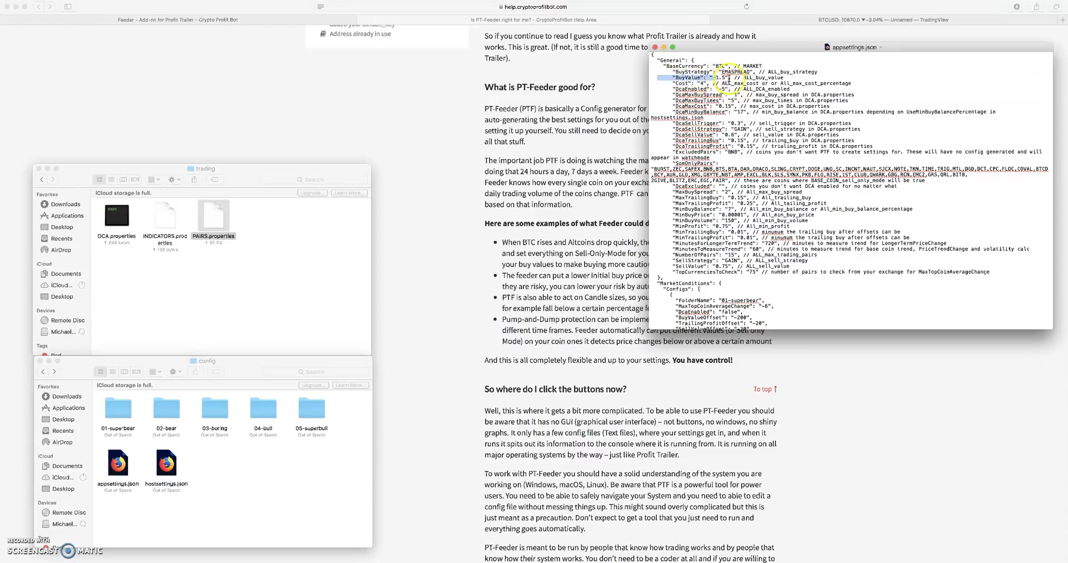
pyautogui.moveTo(729, 78); pyautogui.dragTo(663, 77)
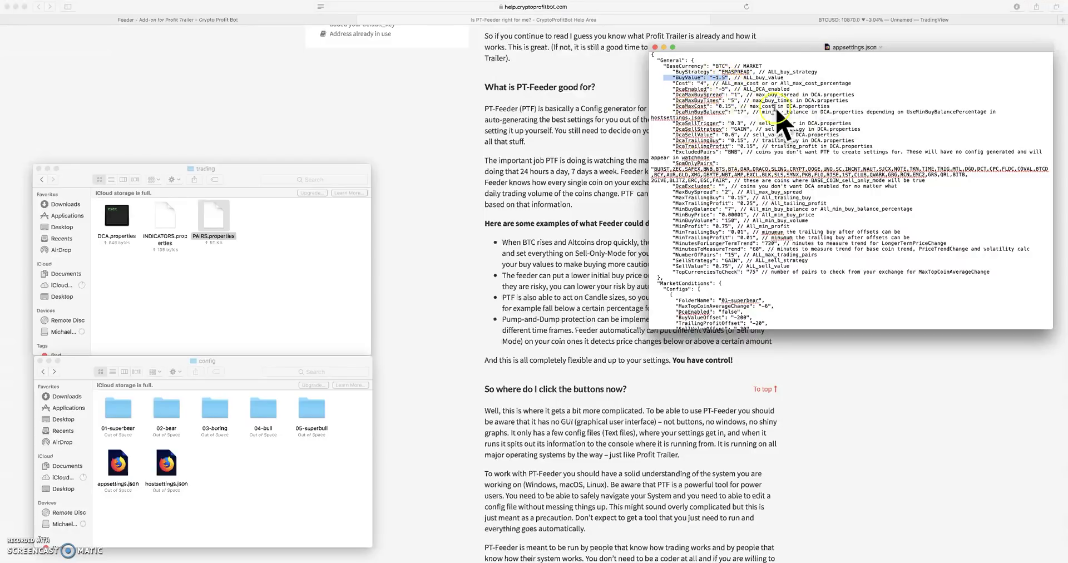
pyautogui.click(722, 77)
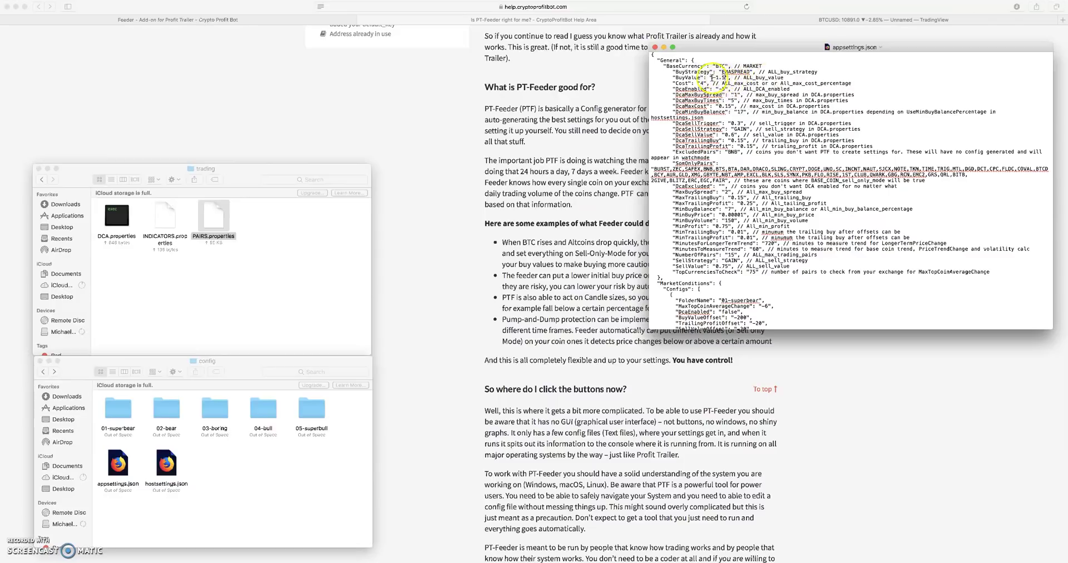
pyautogui.click(715, 79)
# Highlight the BuyValueOffset line and the 01-superbear folder name, then scroll back to the top.
pyautogui.scroll(-3, 751, 221)
pyautogui.moveTo(759, 268); pyautogui.dragTo(665, 229)
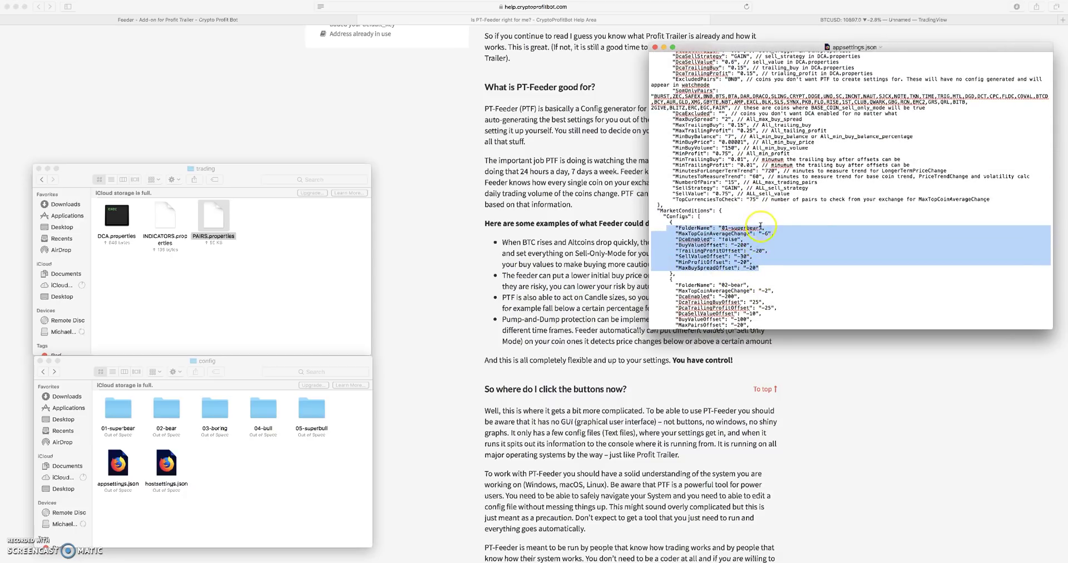
pyautogui.moveTo(753, 244); pyautogui.dragTo(679, 245)
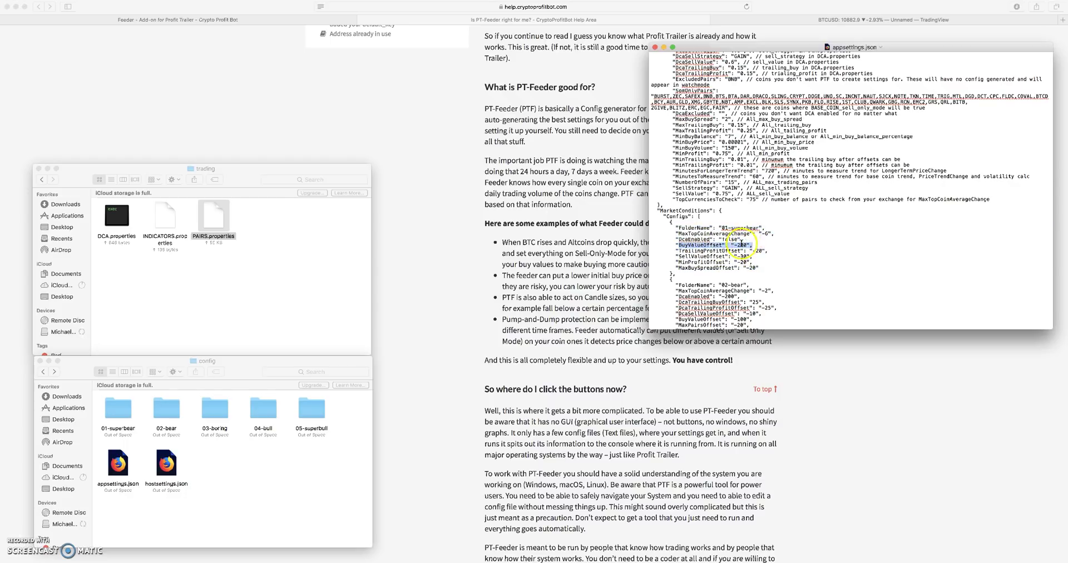
pyautogui.moveTo(760, 228); pyautogui.dragTo(719, 227)
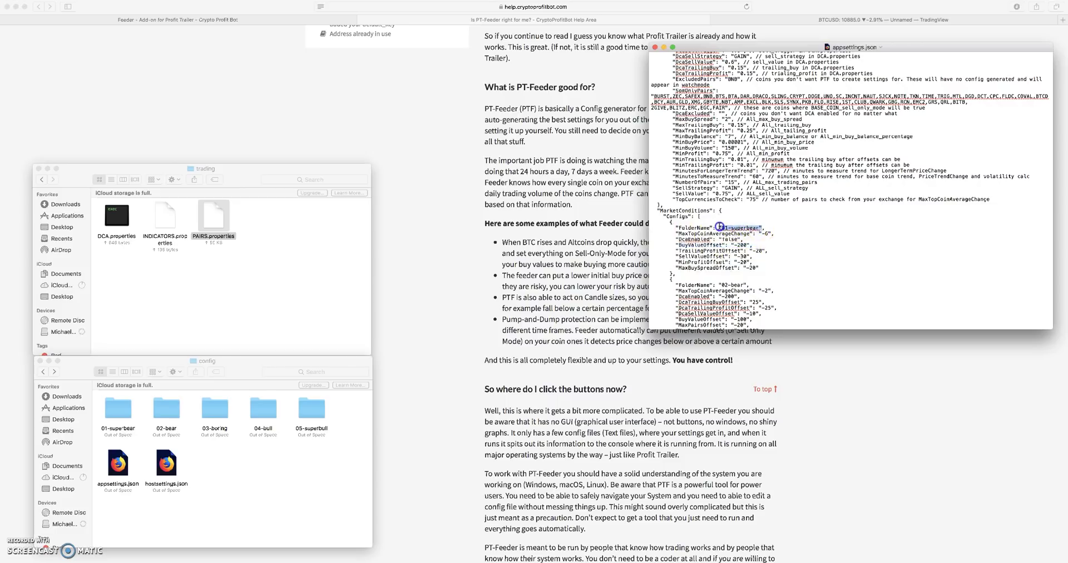
pyautogui.scroll(2, 717, 279)
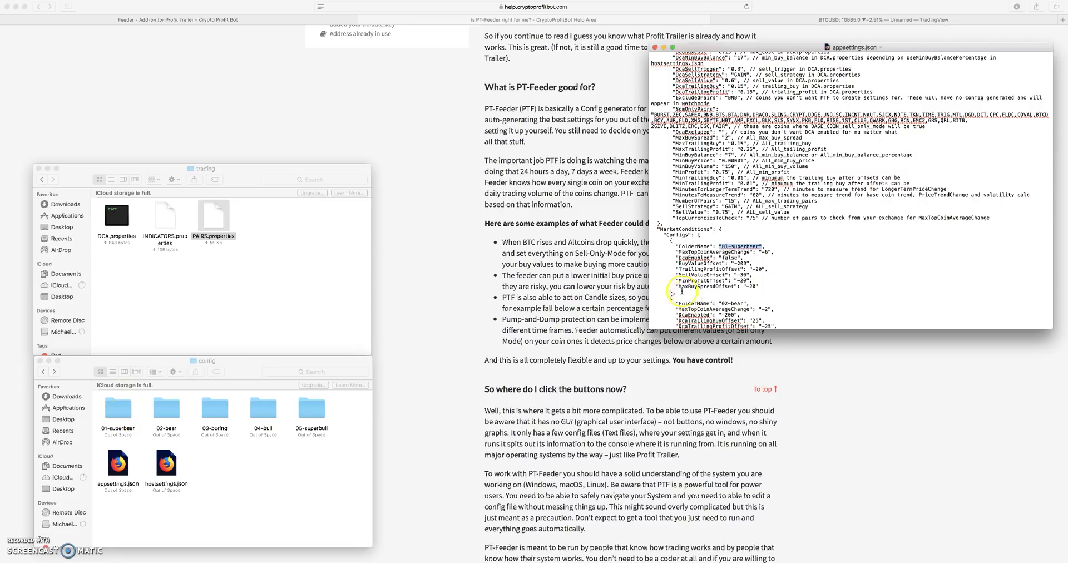
pyautogui.scroll(5, 682, 278)
pyautogui.click(727, 78)
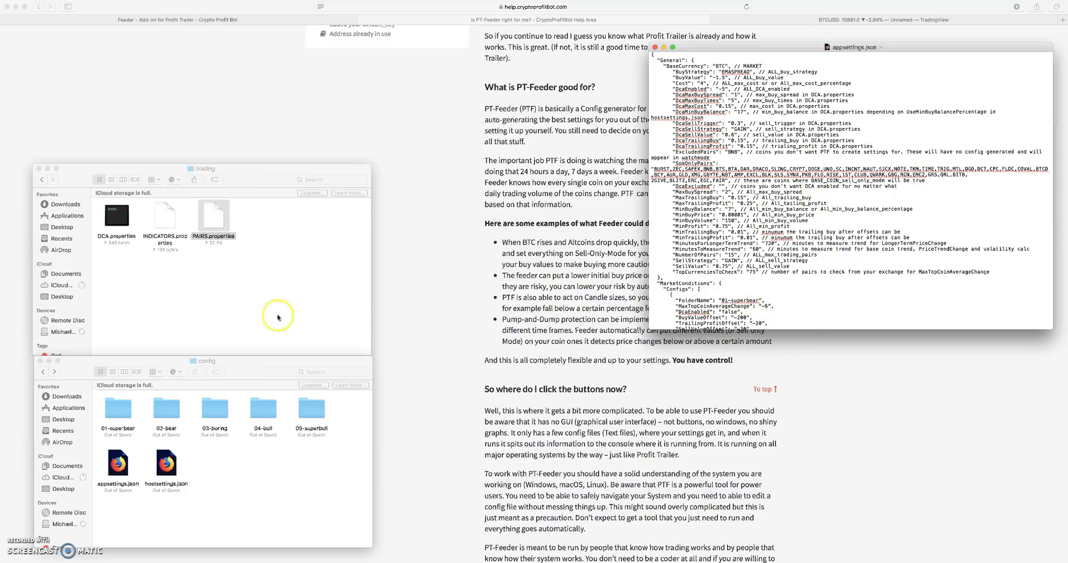
# Start opening INDICATORS.properties with another app, then cancel the app chooser.
pyautogui.rightClick(167, 217)
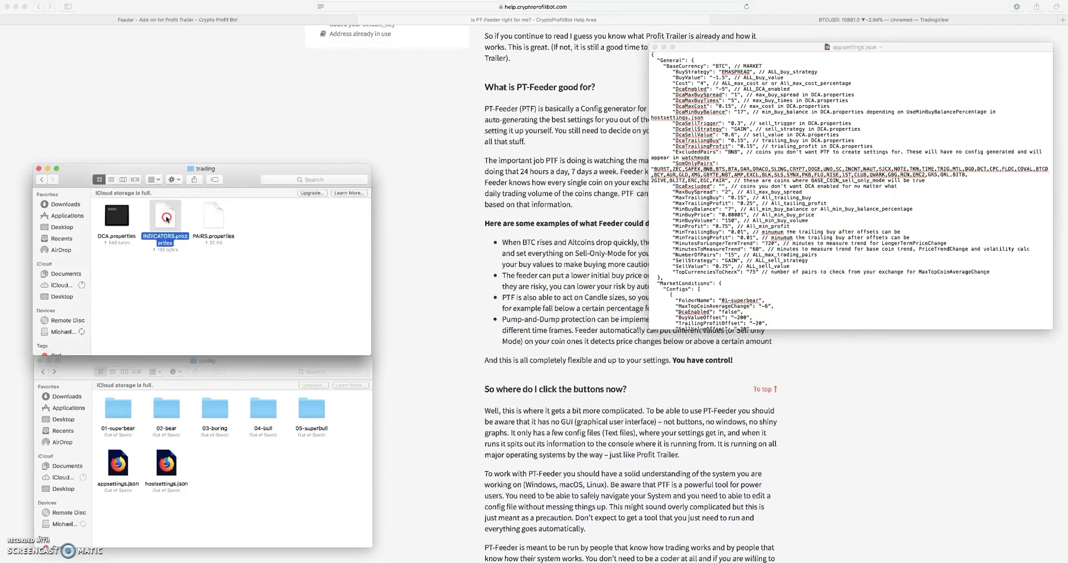
pyautogui.click(204, 231)
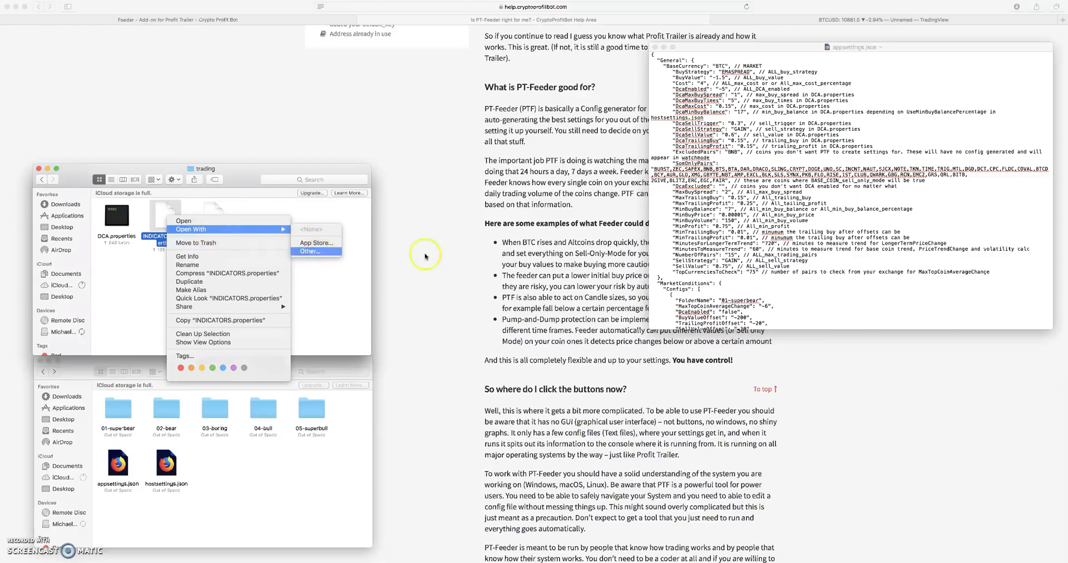
pyautogui.click(464, 268)
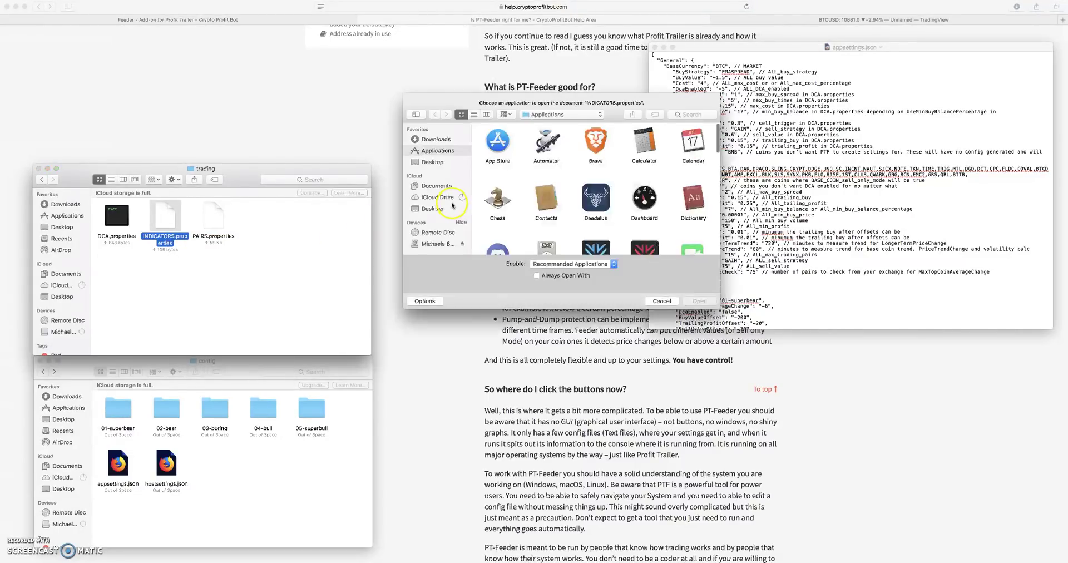
pyautogui.click(661, 301)
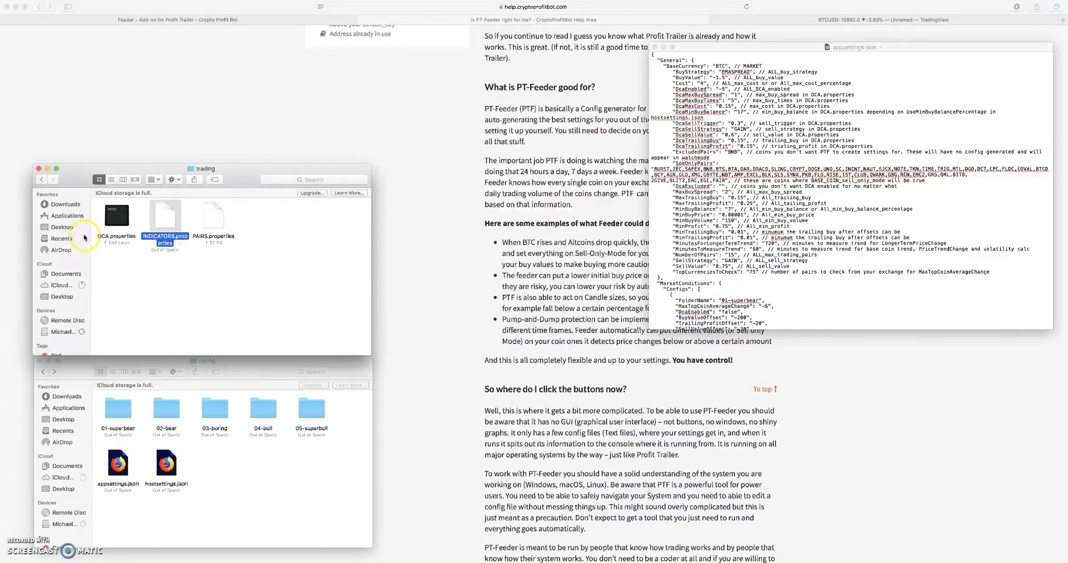
# Open PAIRS.properties in TextEdit via Open With > Other….
pyautogui.rightClick(213, 212)
pyautogui.moveTo(297, 223)
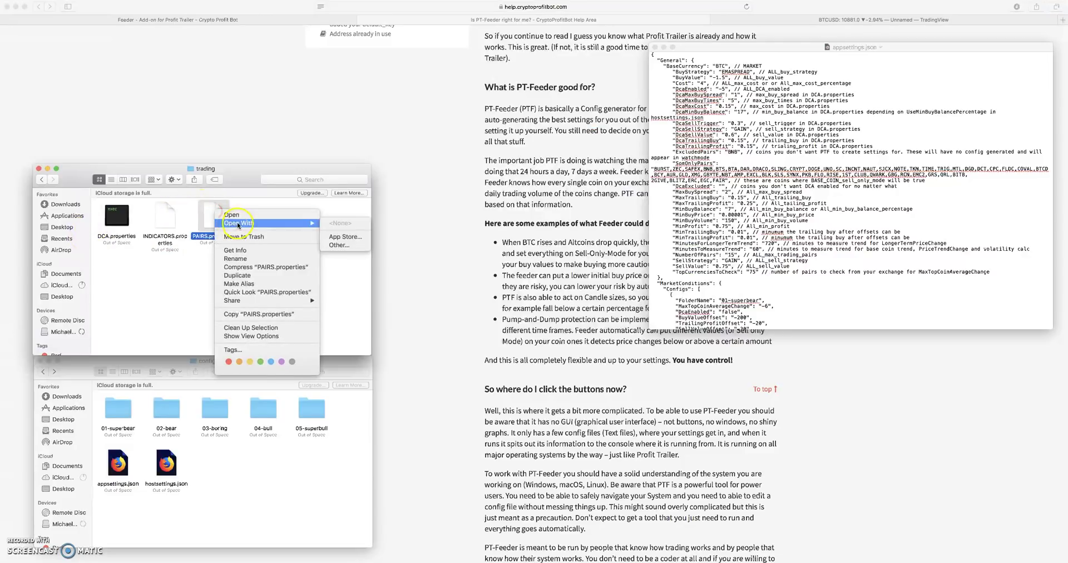
pyautogui.click(345, 245)
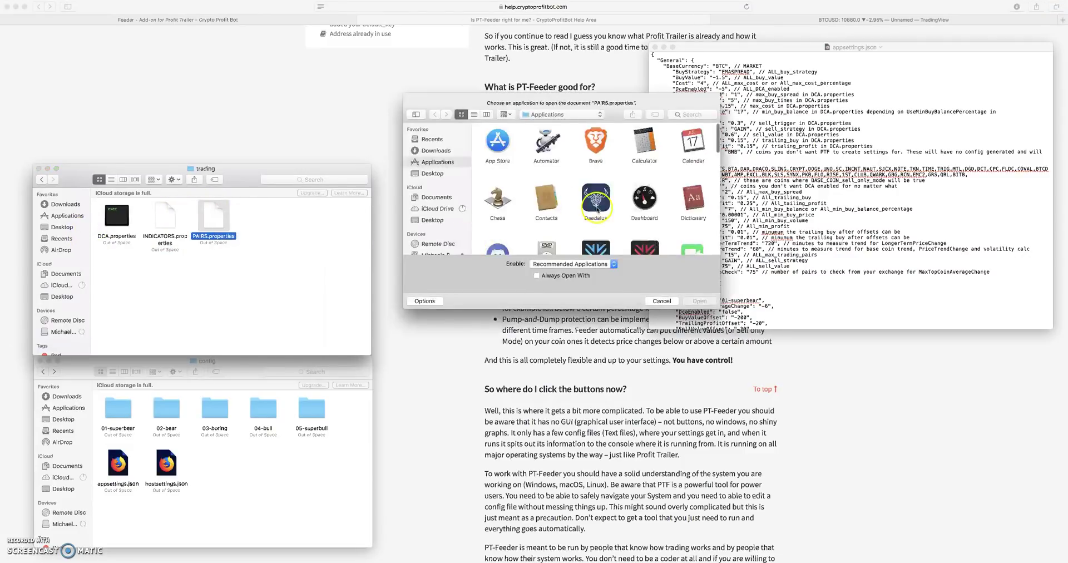
pyautogui.scroll(1, 626, 193)
pyautogui.doubleClick(645, 158)
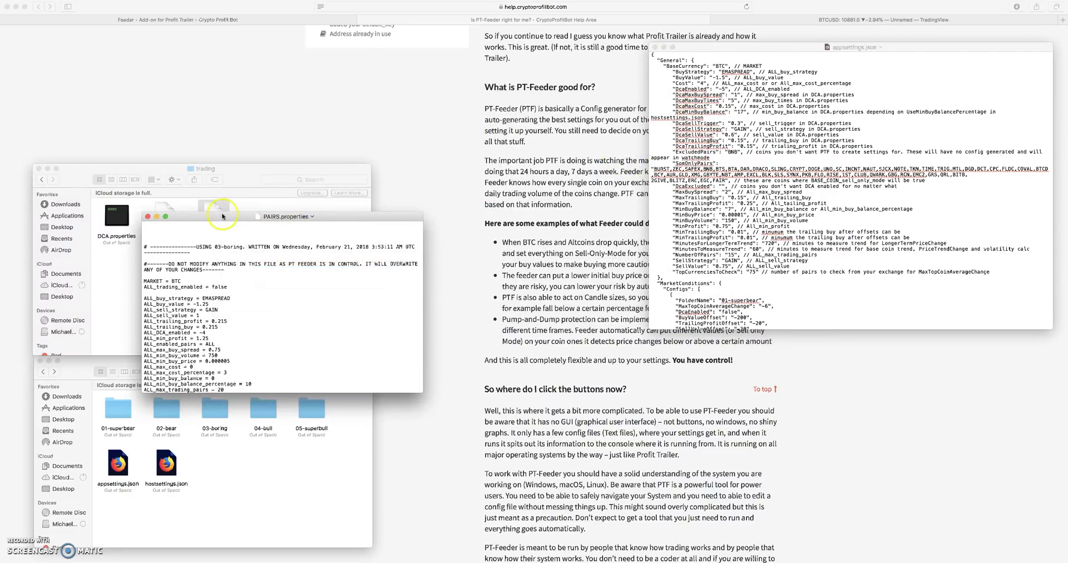
# Enlarge the PAIRS.properties window and move it to the top of the screen.
pyautogui.moveTo(312, 217); pyautogui.dragTo(357, 172)
pyautogui.moveTo(468, 348); pyautogui.dragTo(627, 506)
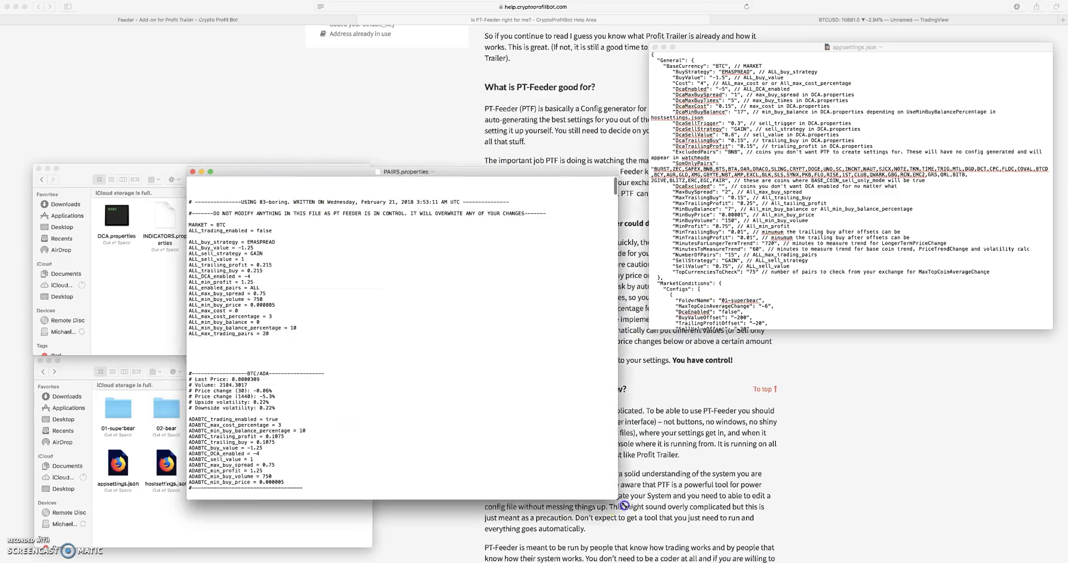
pyautogui.moveTo(396, 176); pyautogui.dragTo(416, 18)
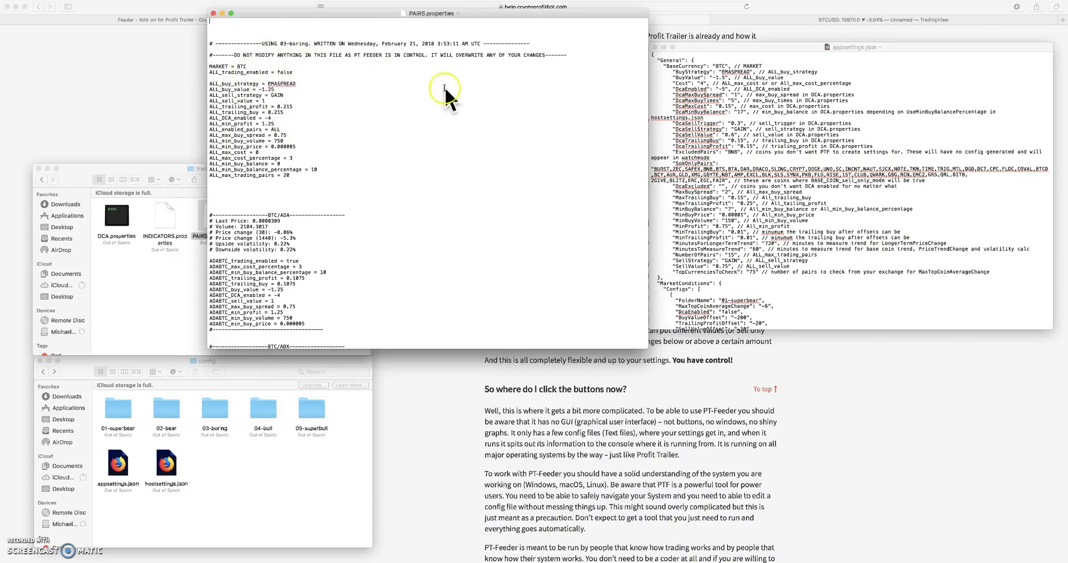
pyautogui.scroll(-2, 380, 105)
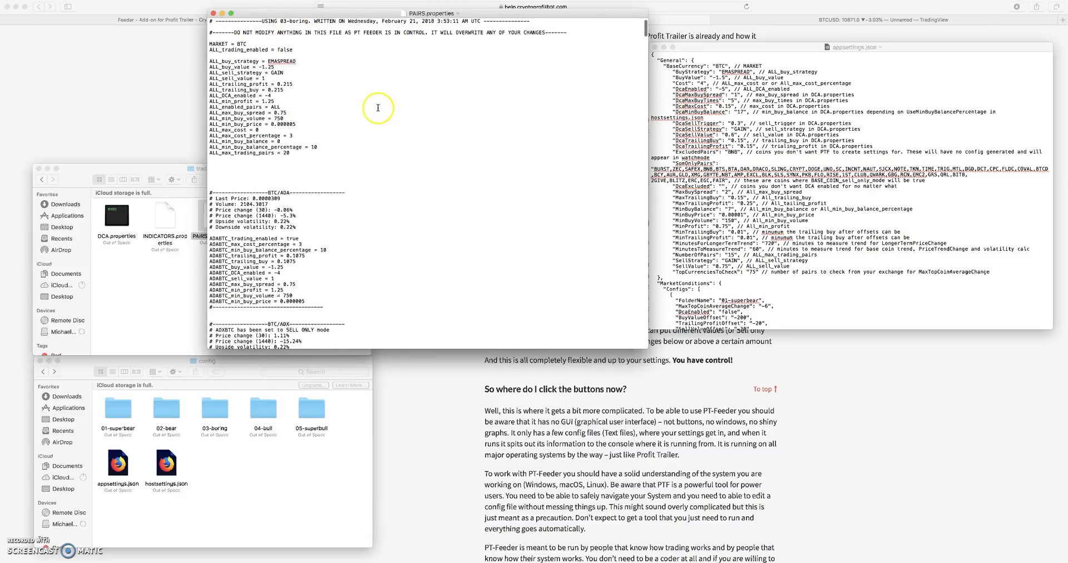
pyautogui.scroll(1, 377, 108)
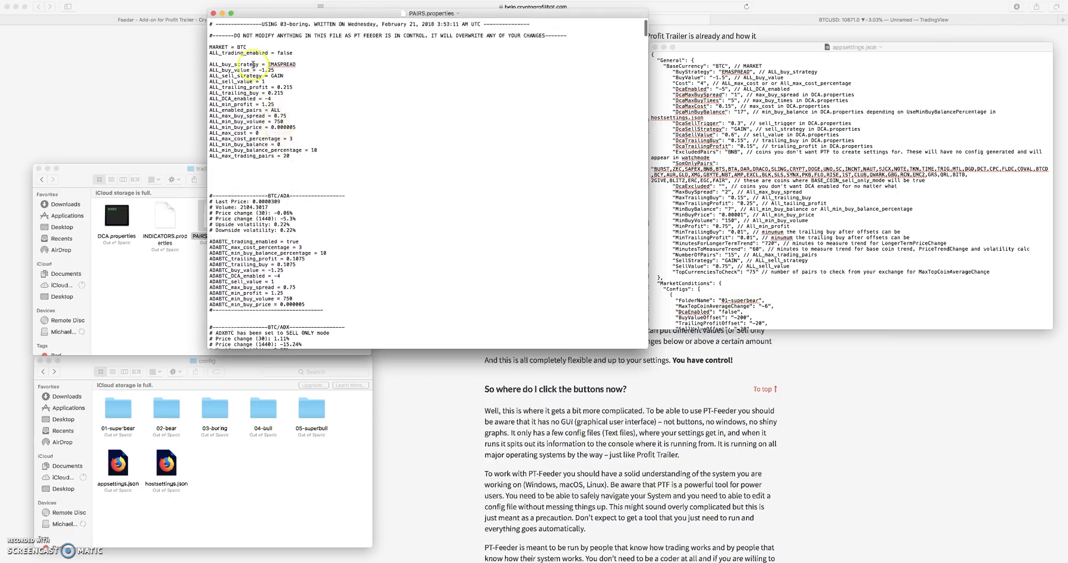
# Highlight the ALL_ settings from MARKET down into the BTC/ADA section.
pyautogui.moveTo(238, 47); pyautogui.dragTo(367, 156)
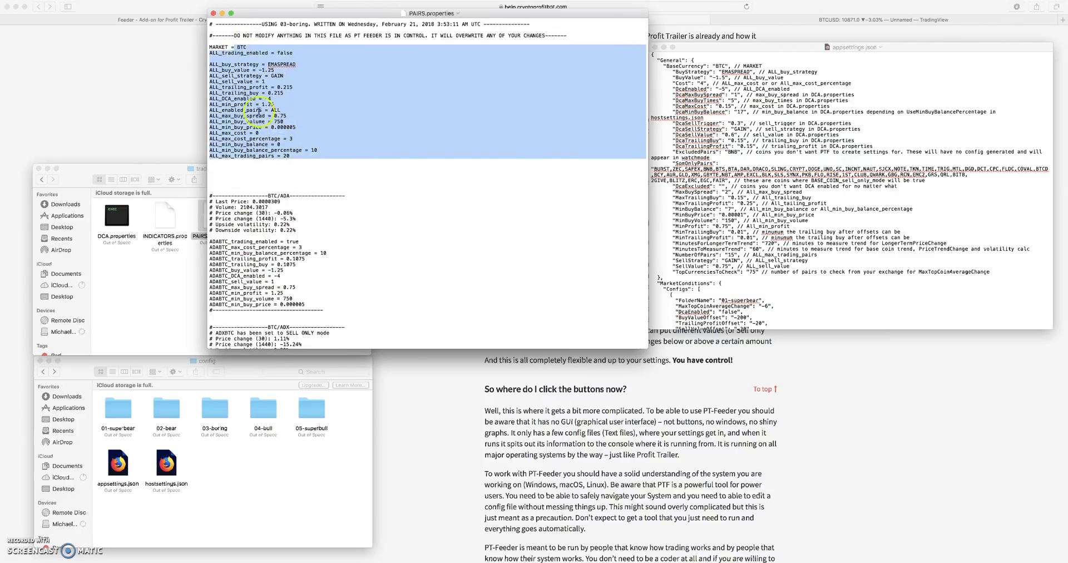
pyautogui.scroll(-2, 302, 105)
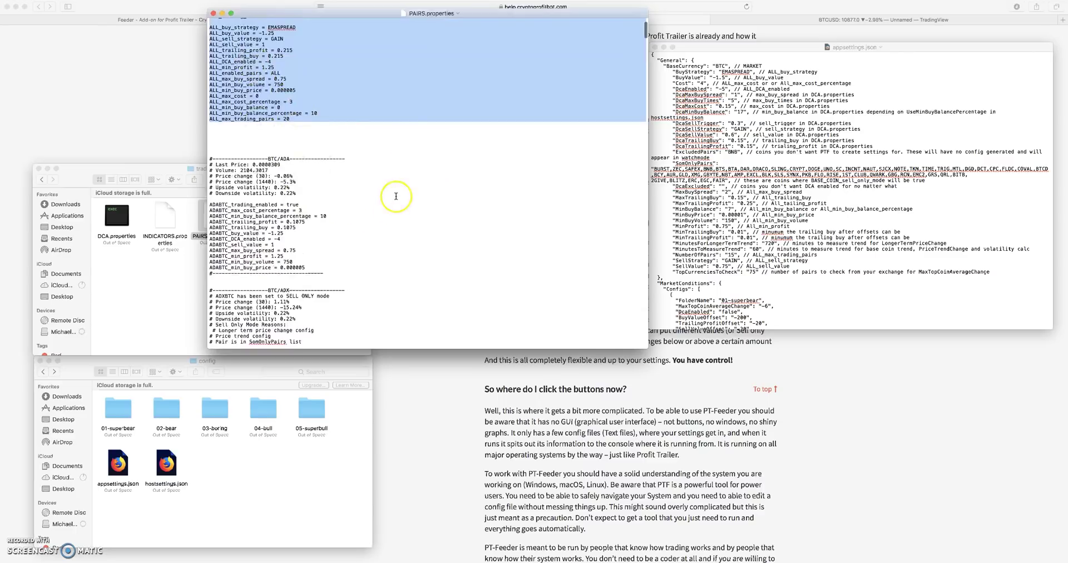
pyautogui.scroll(4, 396, 197)
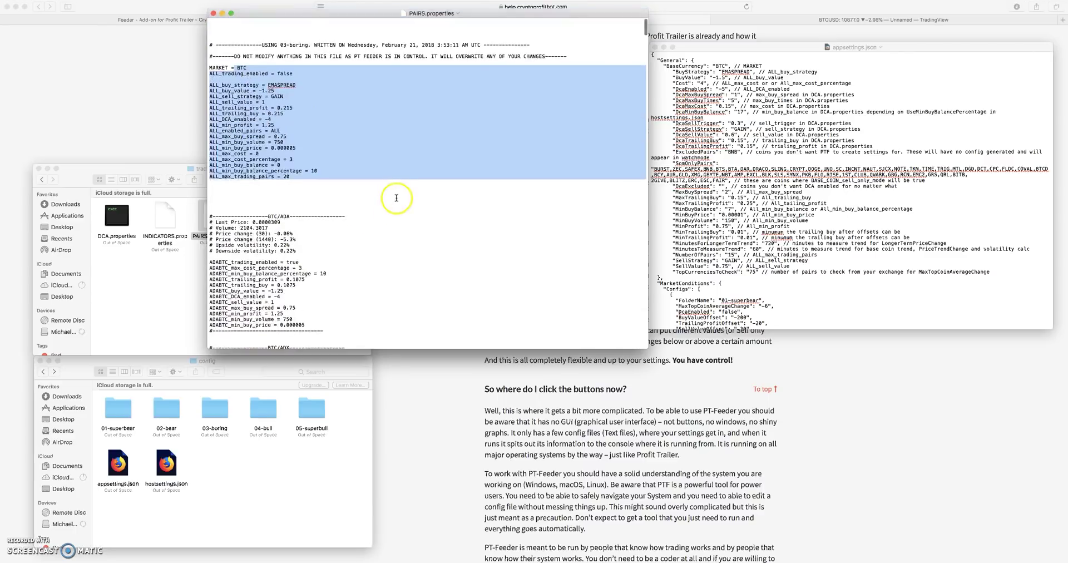
pyautogui.click(493, 54)
pyautogui.moveTo(210, 65); pyautogui.dragTo(445, 283)
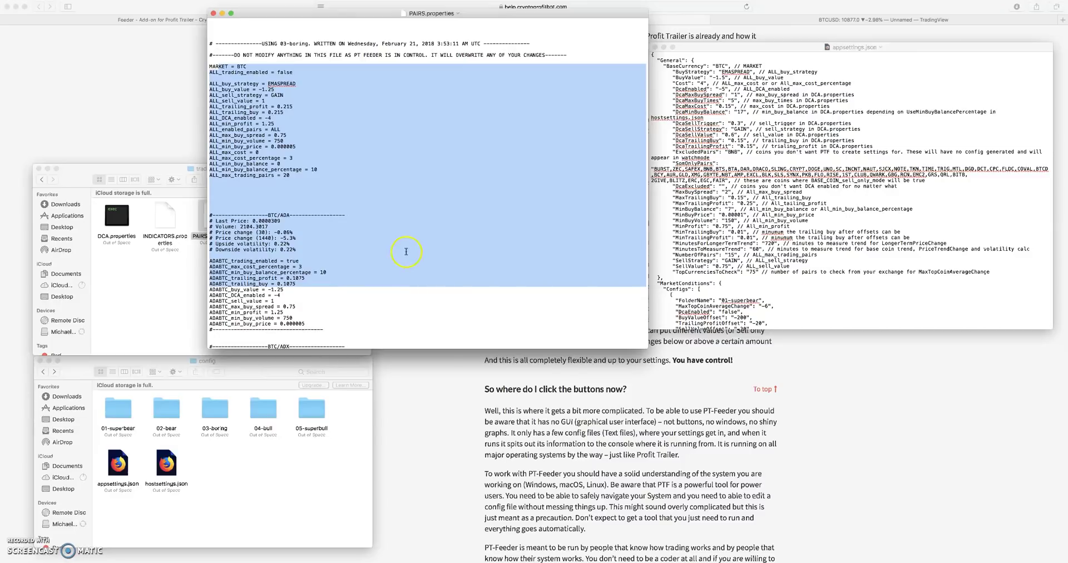
pyautogui.scroll(-3, 389, 239)
pyautogui.click(327, 207)
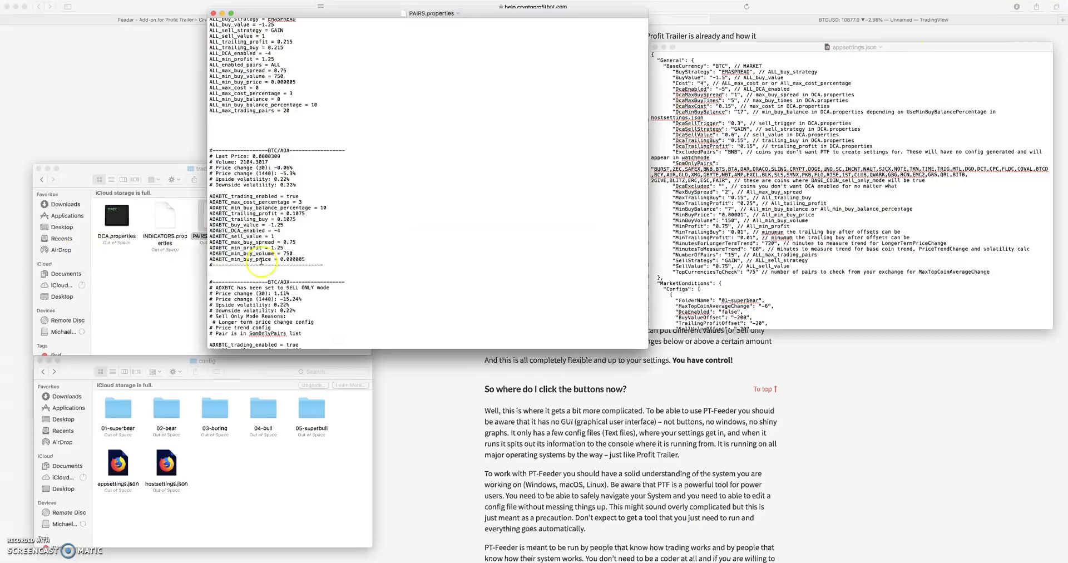
# Scroll to BTC/ADA and highlight its price change and Downside volatility lines.
pyautogui.scroll(-2, 262, 261)
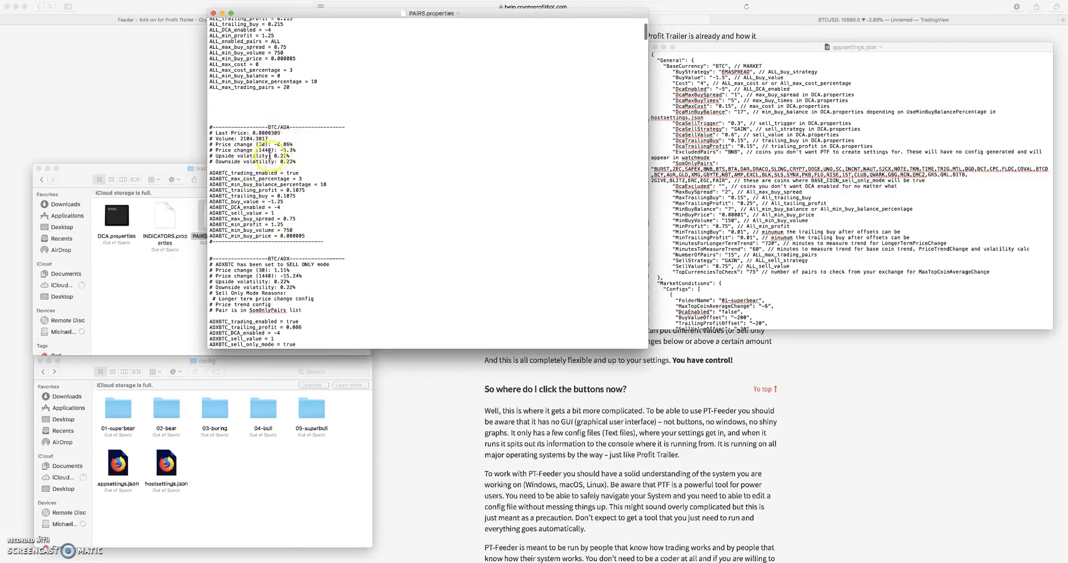
pyautogui.scroll(-2, 261, 172)
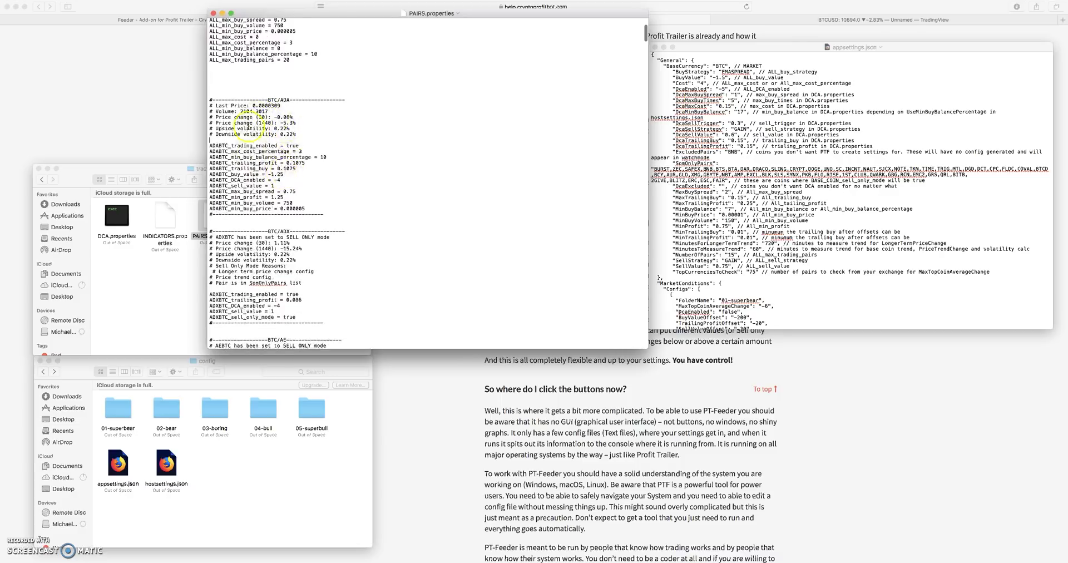
pyautogui.moveTo(210, 117); pyautogui.dragTo(281, 129)
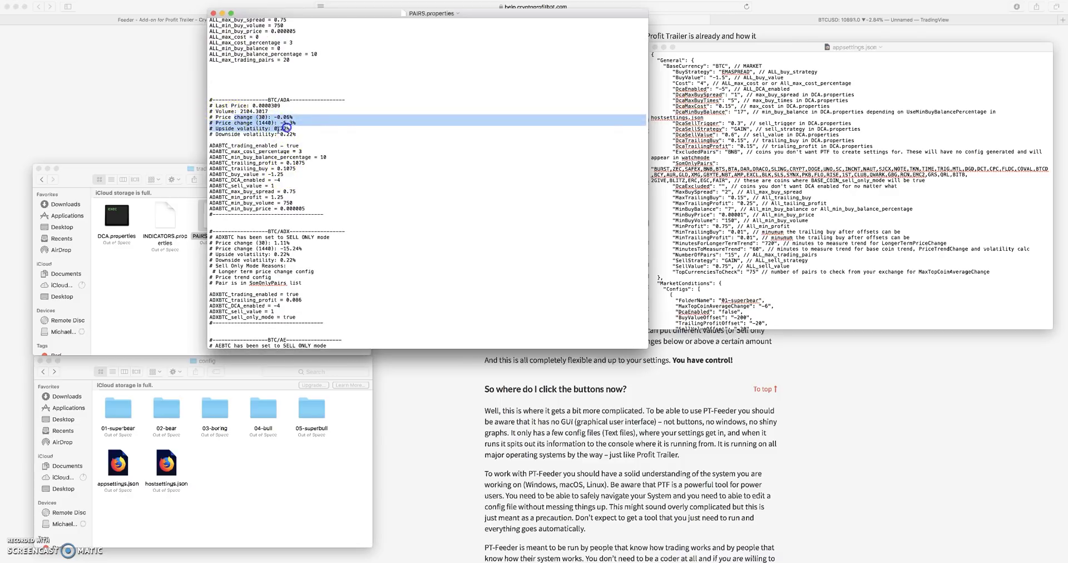
pyautogui.tripleClick(306, 138)
pyautogui.click(260, 130)
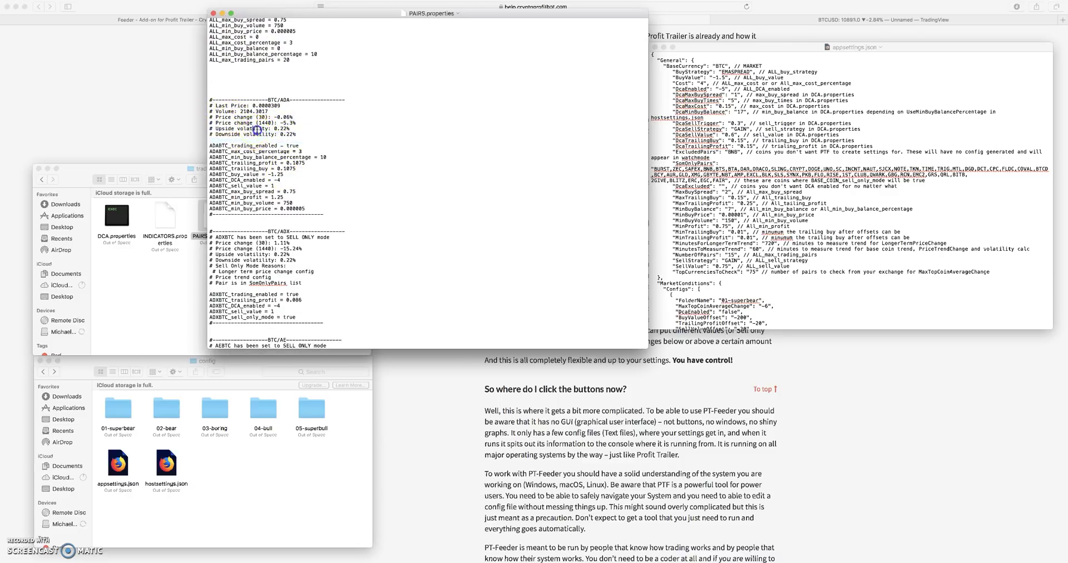
pyautogui.tripleClick(282, 135)
pyautogui.click(305, 136)
pyautogui.scroll(-1, 284, 141)
pyautogui.scroll(-2, 283, 141)
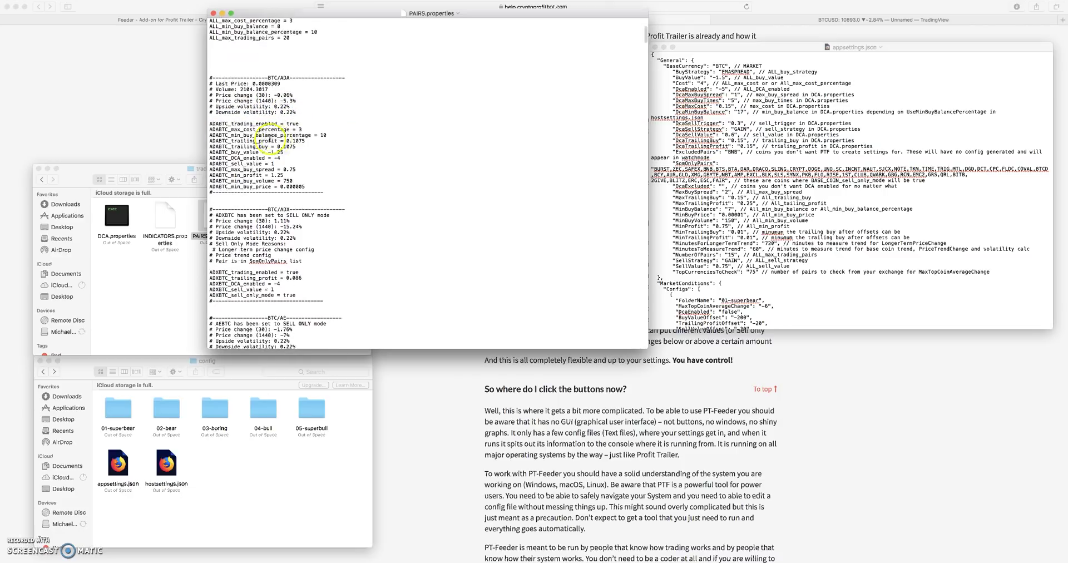
pyautogui.moveTo(303, 124); pyautogui.dragTo(230, 124)
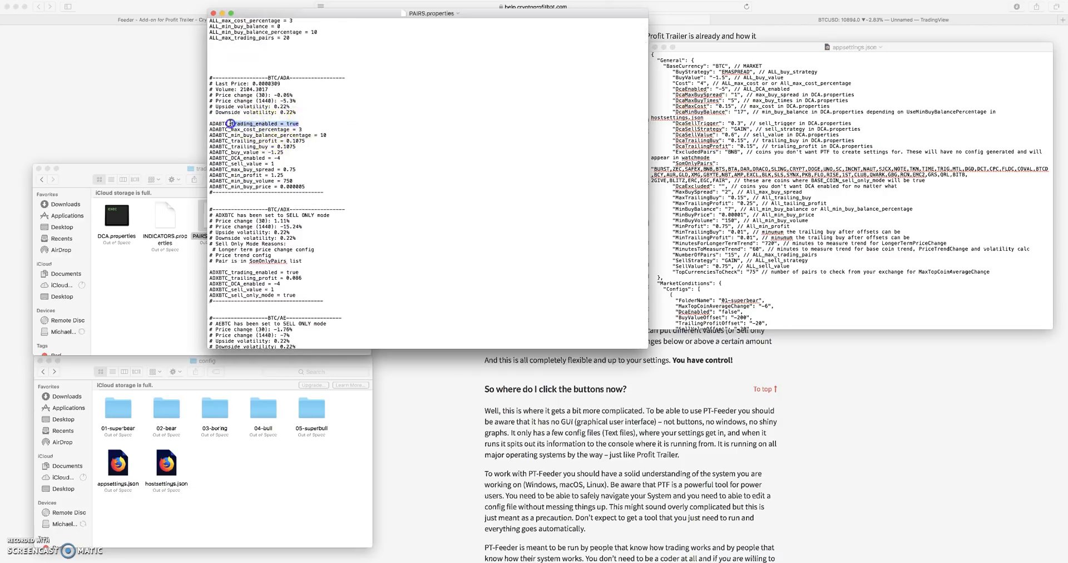
pyautogui.click(840, 192)
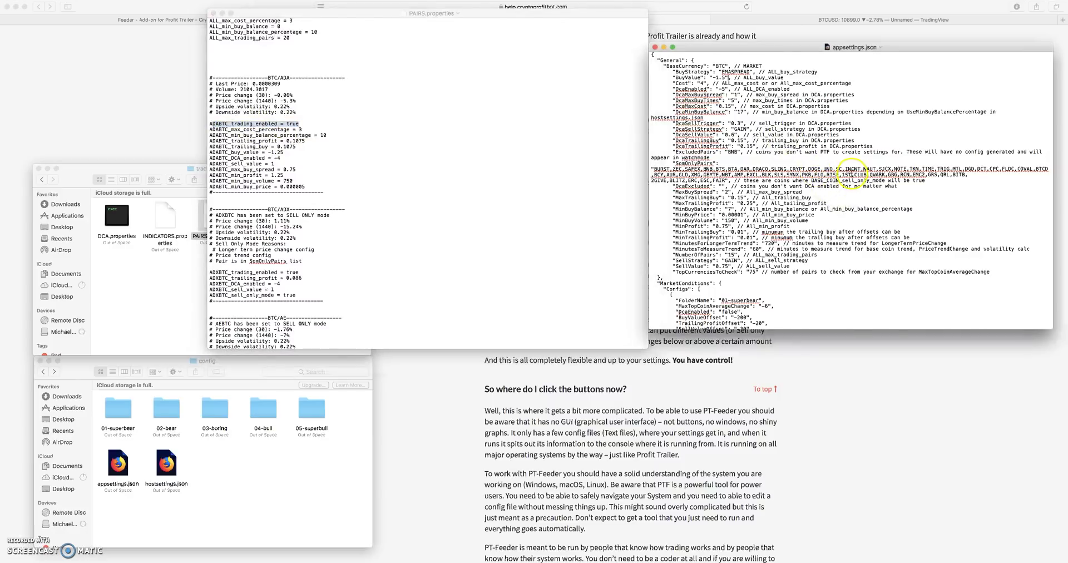
pyautogui.moveTo(767, 174); pyautogui.dragTo(689, 166)
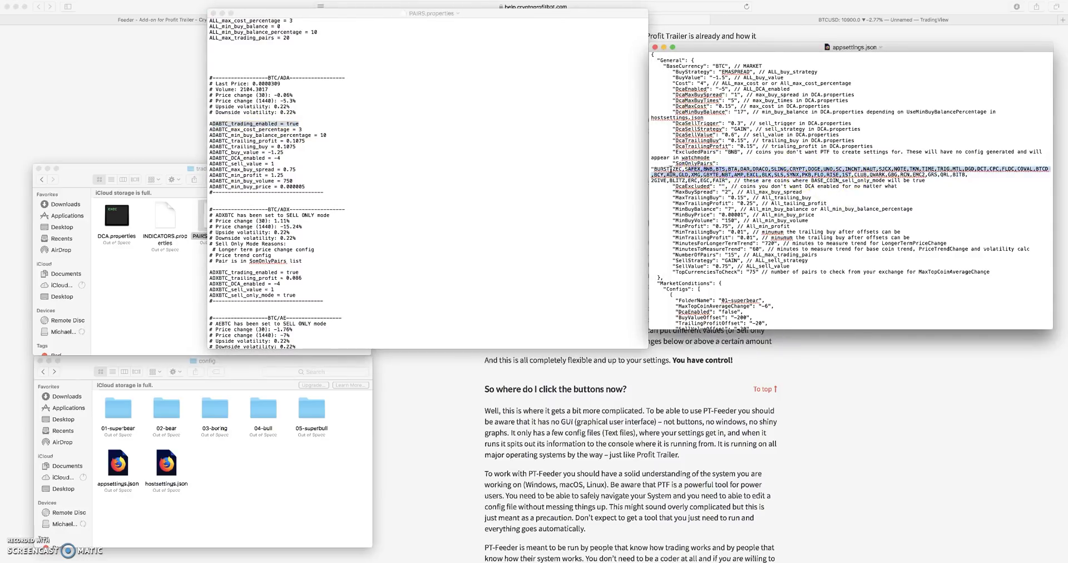
pyautogui.click(670, 168)
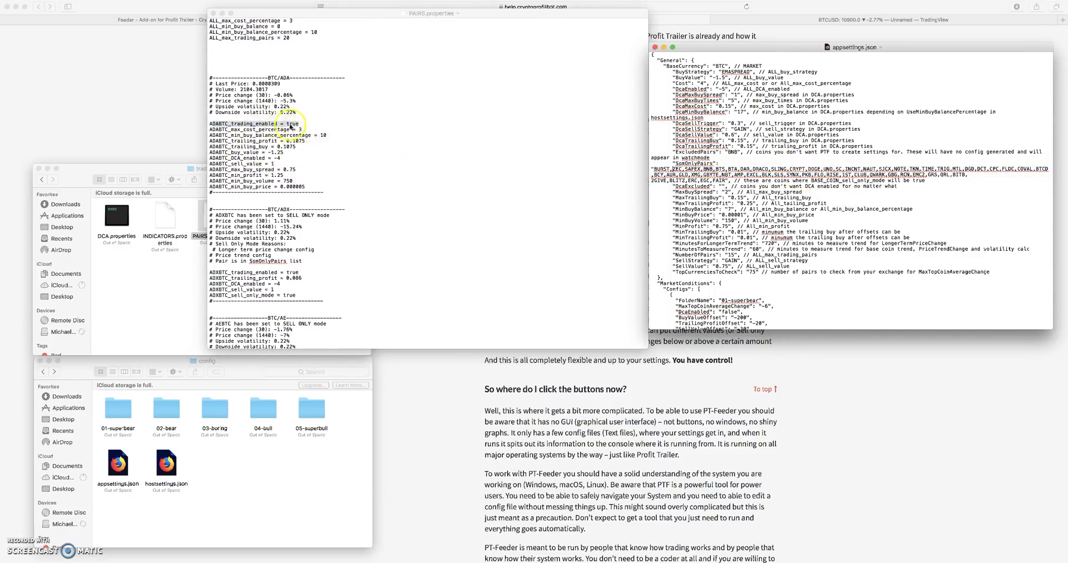
pyautogui.click(291, 126)
pyautogui.click(264, 151)
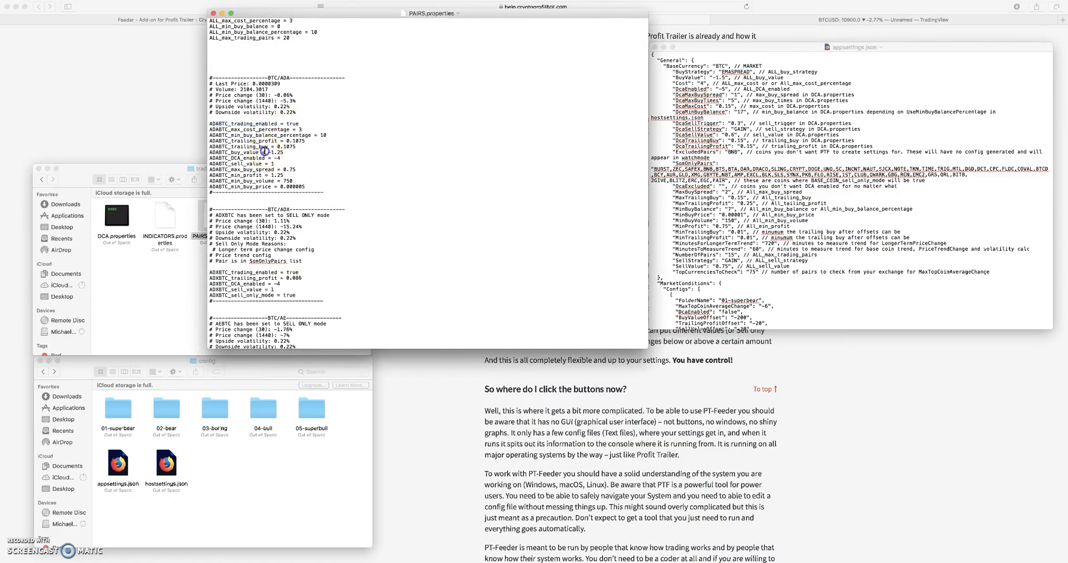
pyautogui.moveTo(286, 151); pyautogui.dragTo(261, 152)
pyautogui.moveTo(304, 187); pyautogui.dragTo(232, 124)
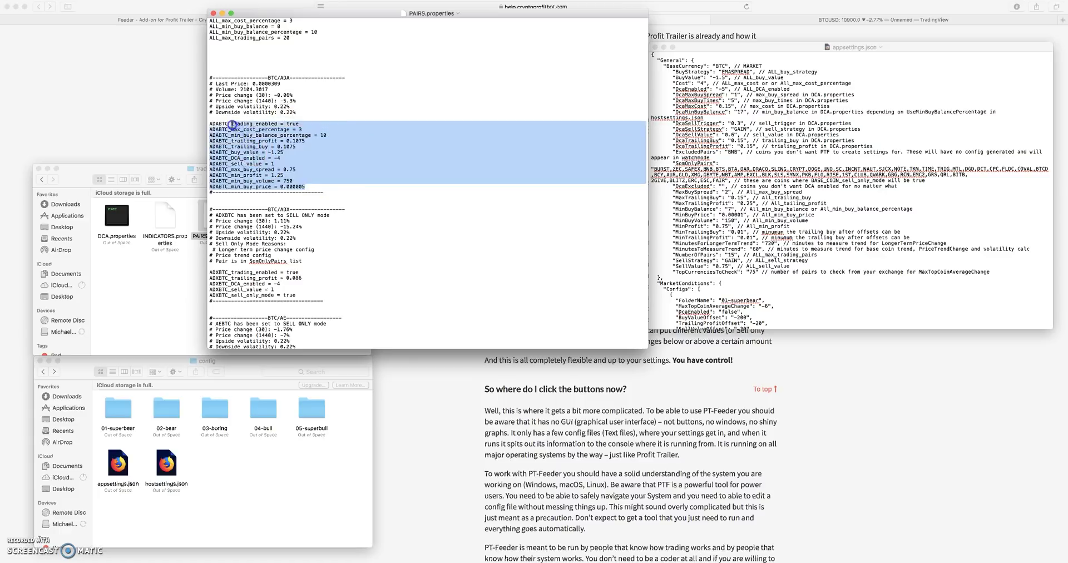
pyautogui.click(767, 255)
pyautogui.scroll(-10, 762, 248)
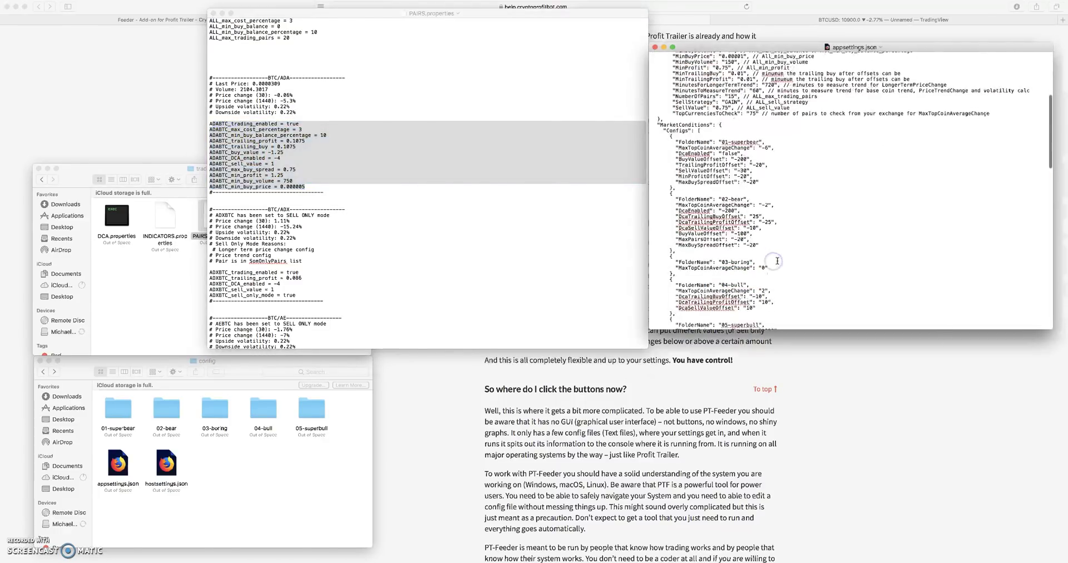
pyautogui.moveTo(768, 242); pyautogui.dragTo(674, 235)
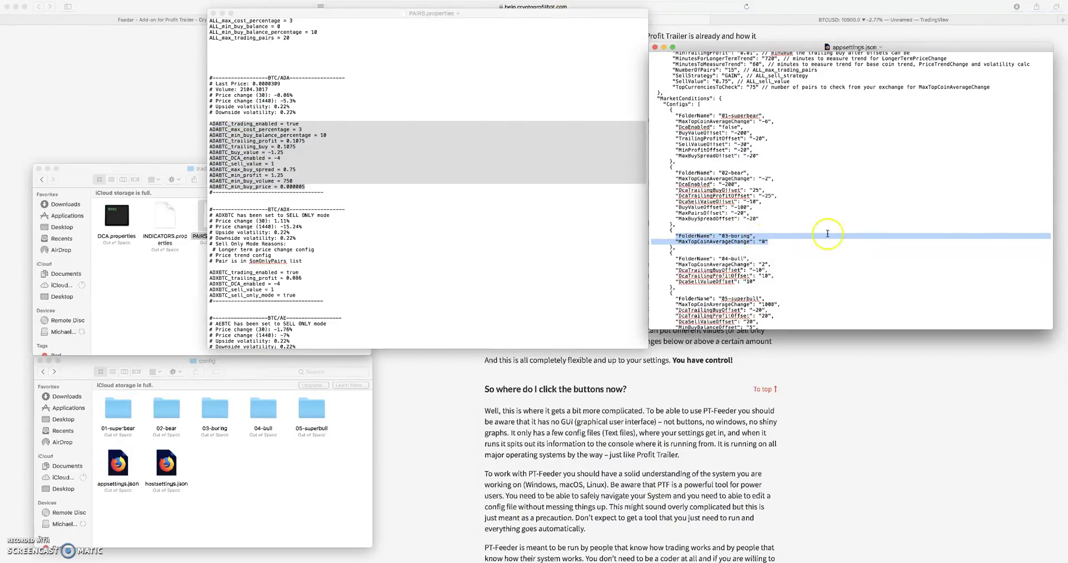
pyautogui.scroll(5, 746, 232)
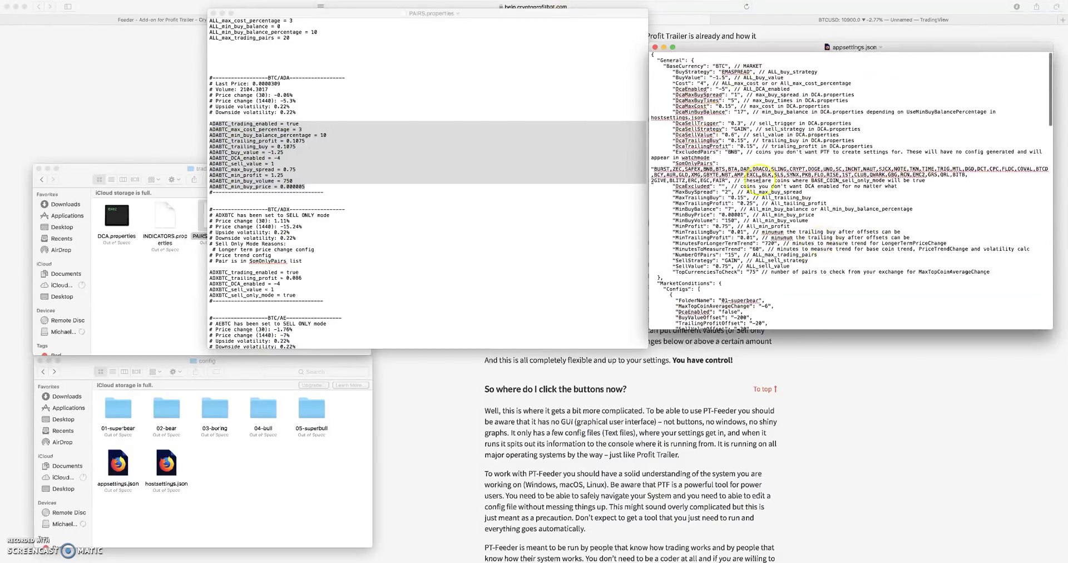
pyautogui.scroll(-2, 333, 217)
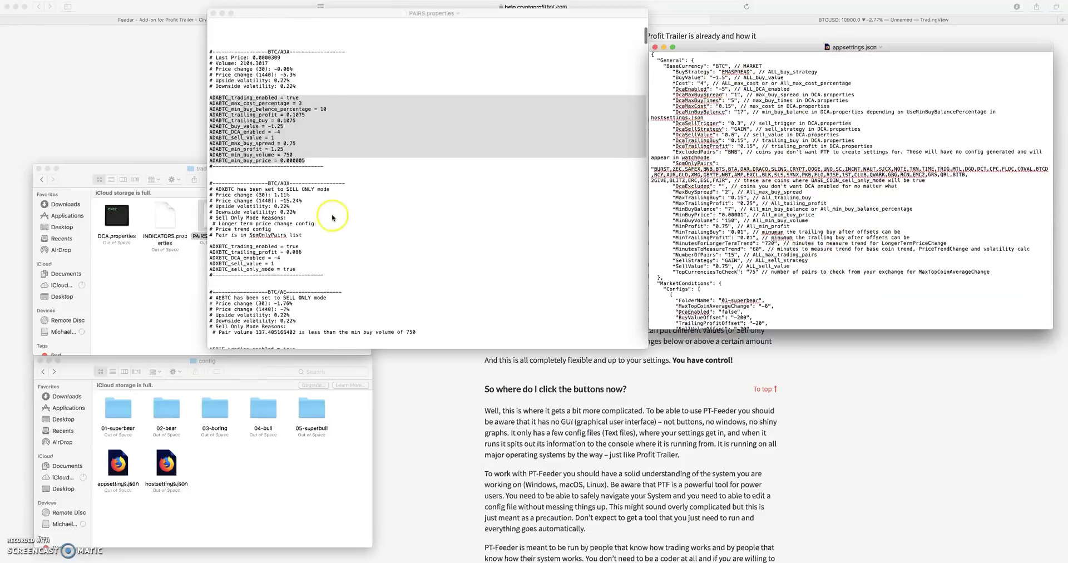
# Bring PAIRS.properties forward, clear the ADABTC highlight, and scroll up to the 03-boring header.
pyautogui.click(333, 211)
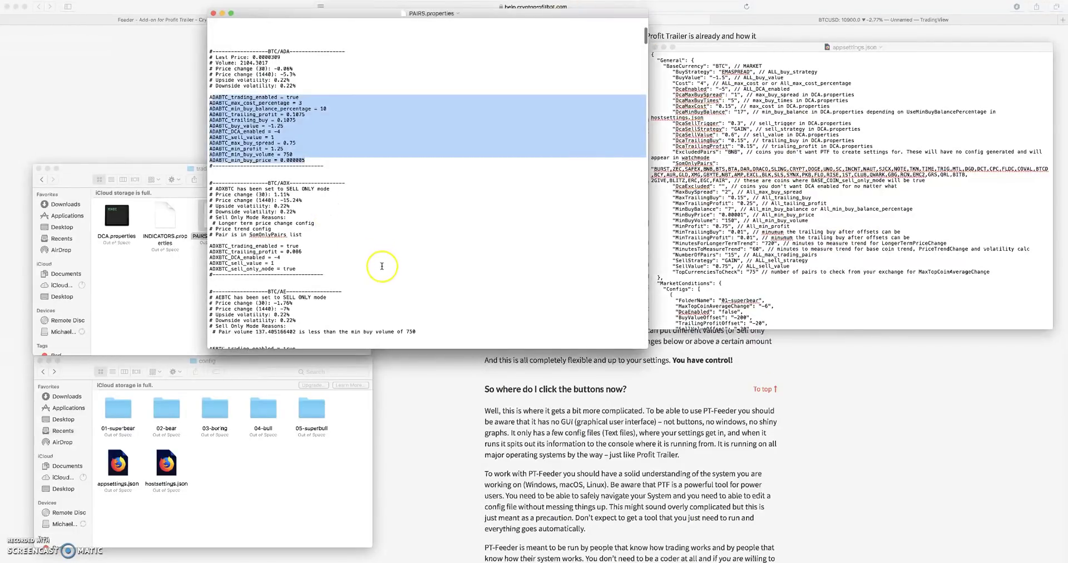
pyautogui.scroll(-2, 306, 259)
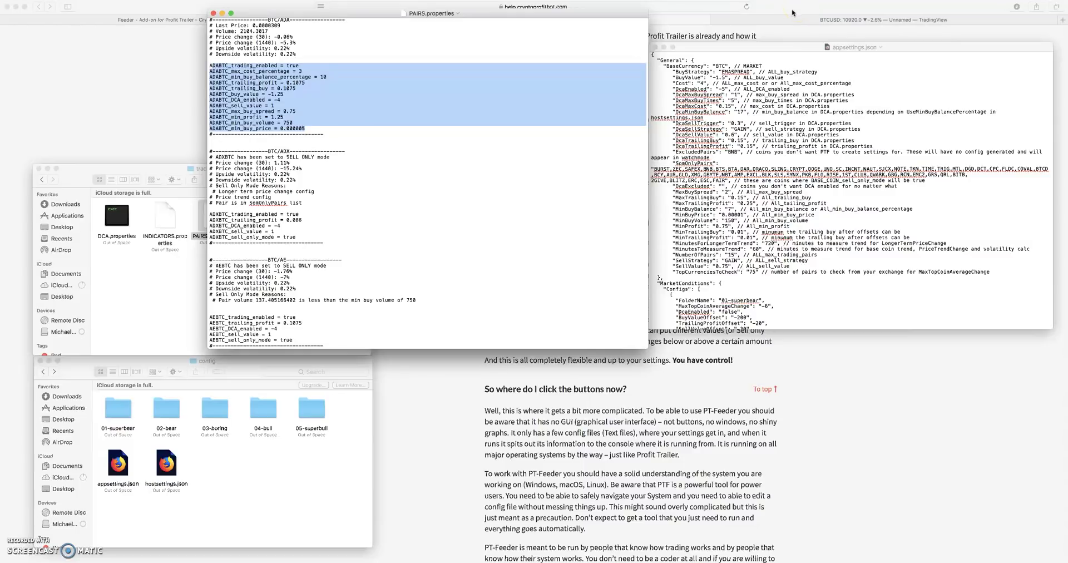
pyautogui.scroll(5, 284, 136)
pyautogui.click(279, 121)
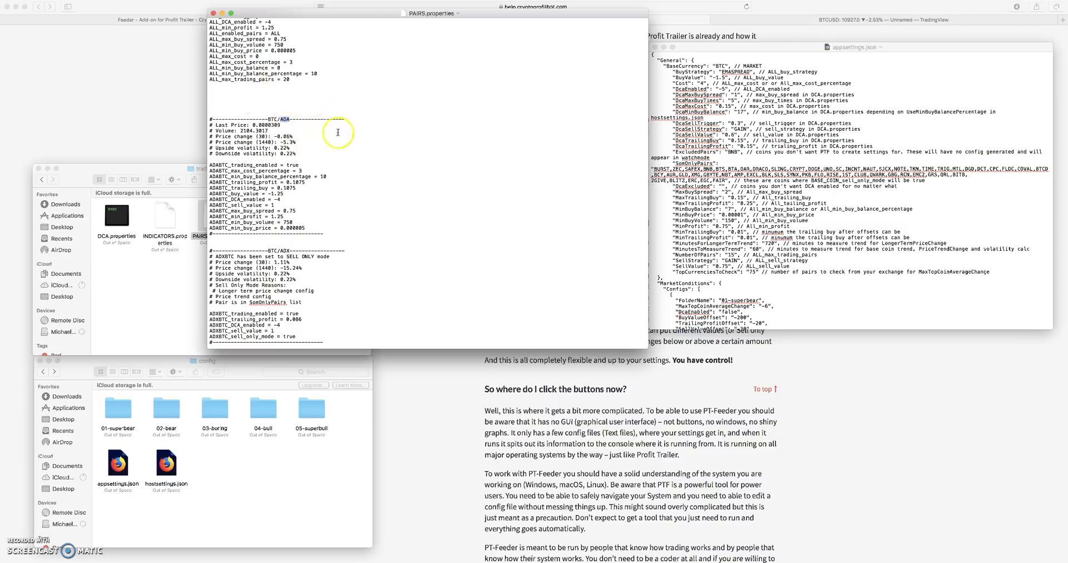
pyautogui.click(288, 119)
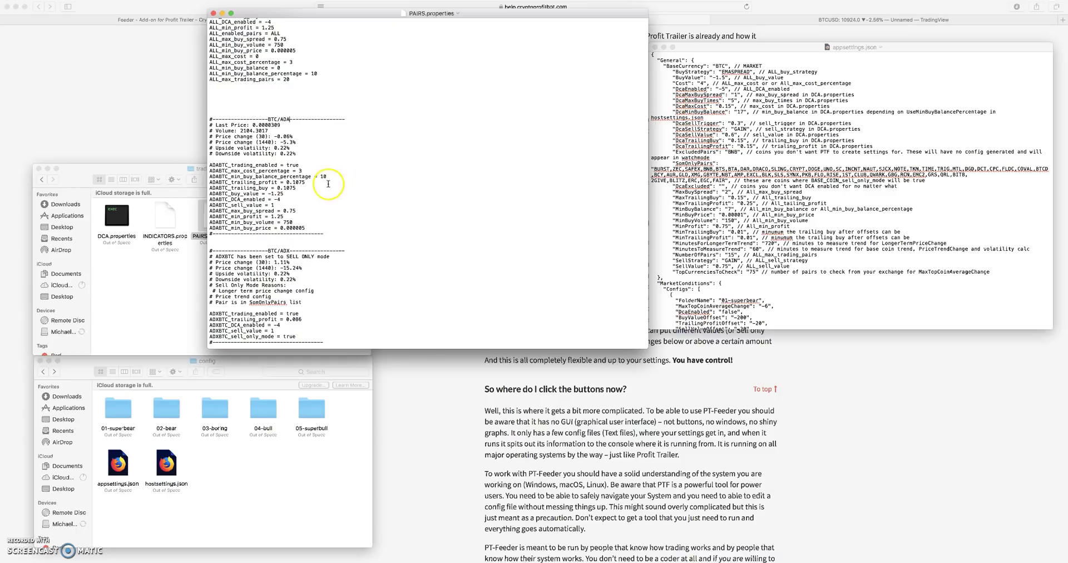
pyautogui.scroll(5, 332, 184)
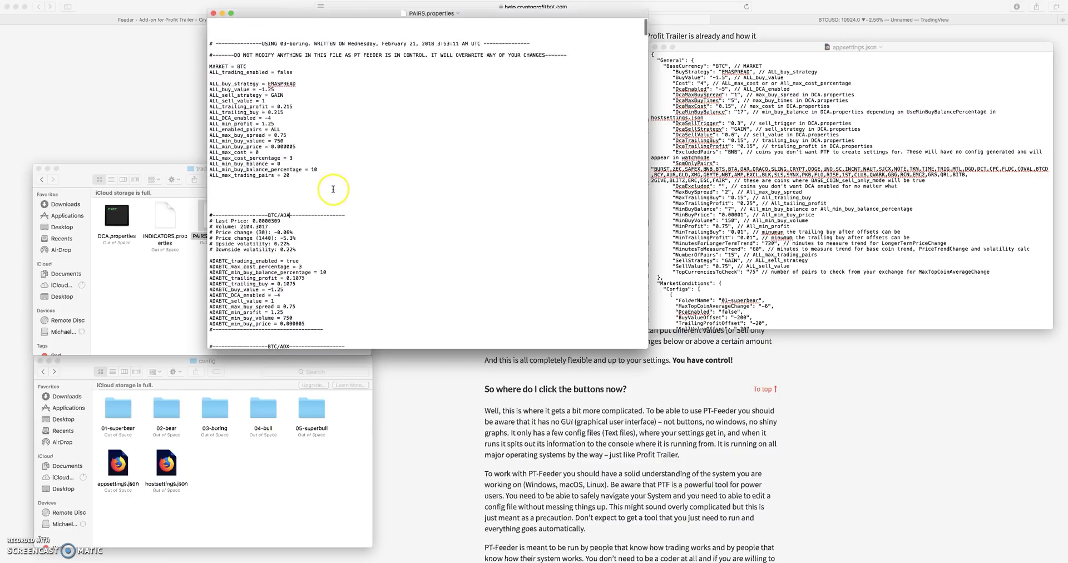
pyautogui.click(276, 215)
pyautogui.moveTo(289, 214); pyautogui.dragTo(273, 216)
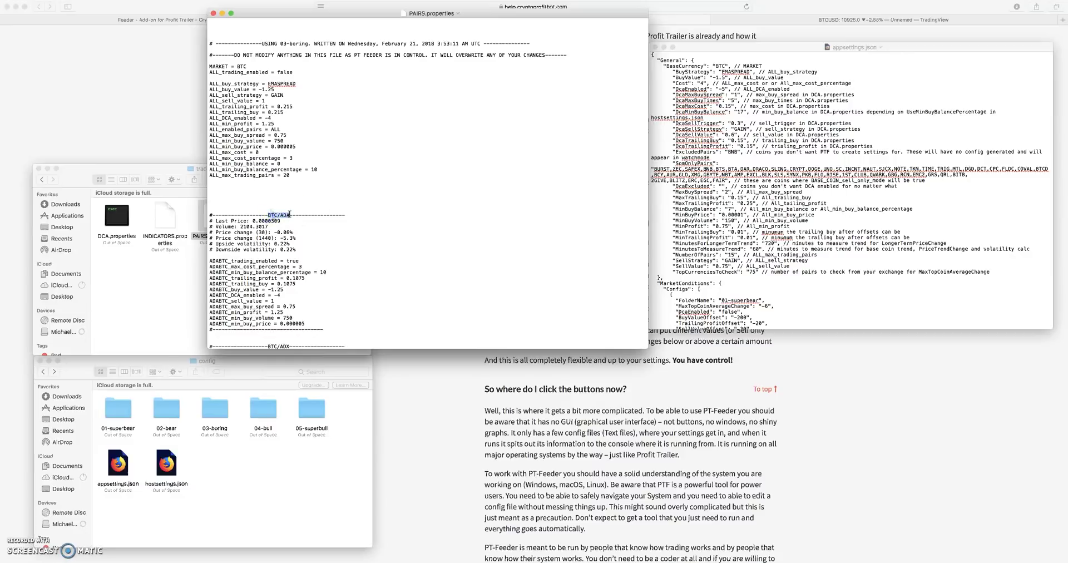
pyautogui.click(277, 214)
pyautogui.click(268, 214)
pyautogui.click(288, 215)
pyautogui.click(413, 294)
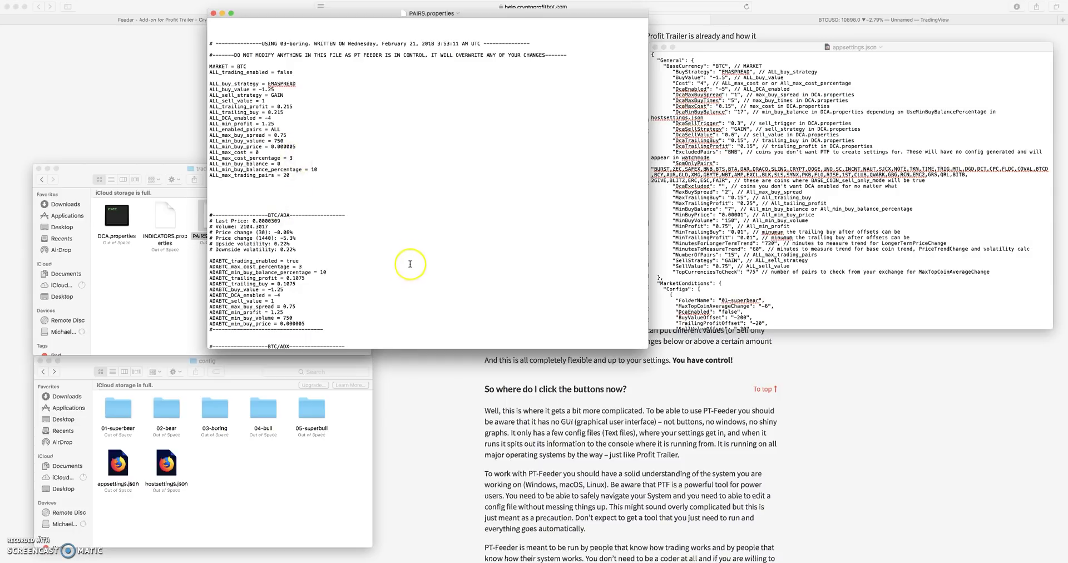
pyautogui.doubleClick(283, 214)
pyautogui.click(281, 216)
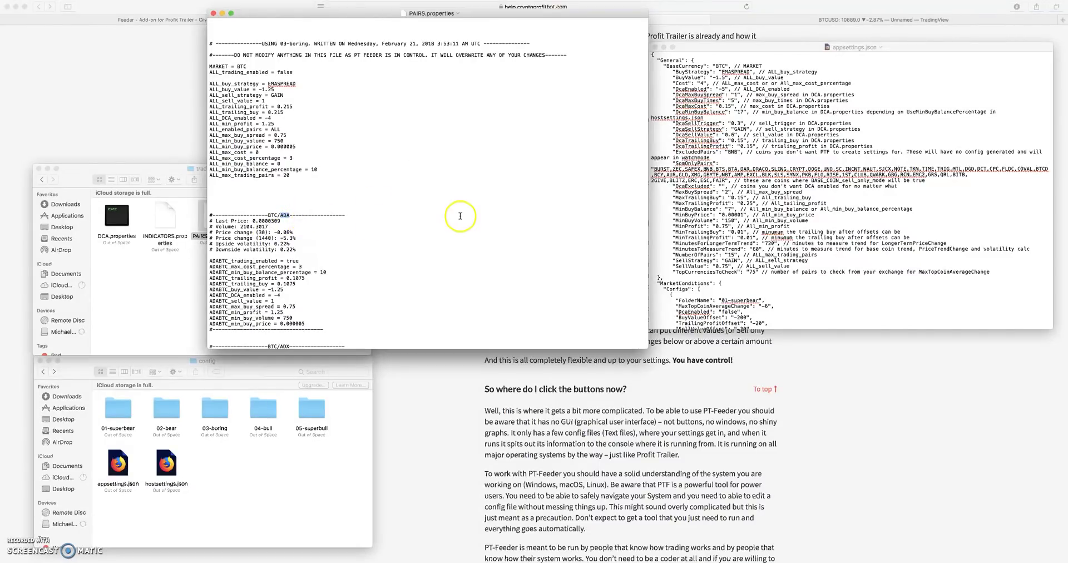
pyautogui.click(760, 46)
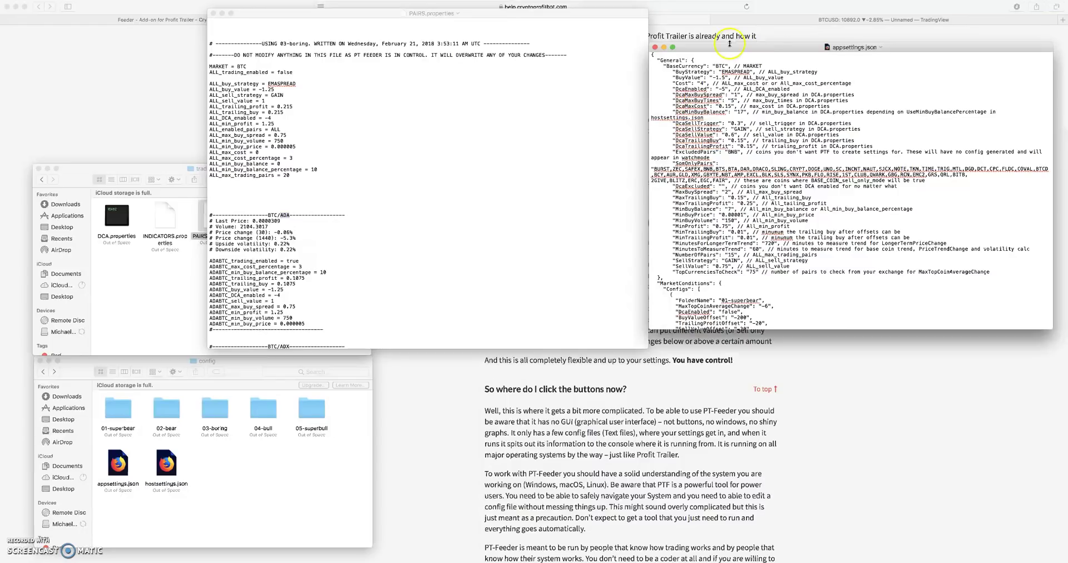
pyautogui.click(304, 238)
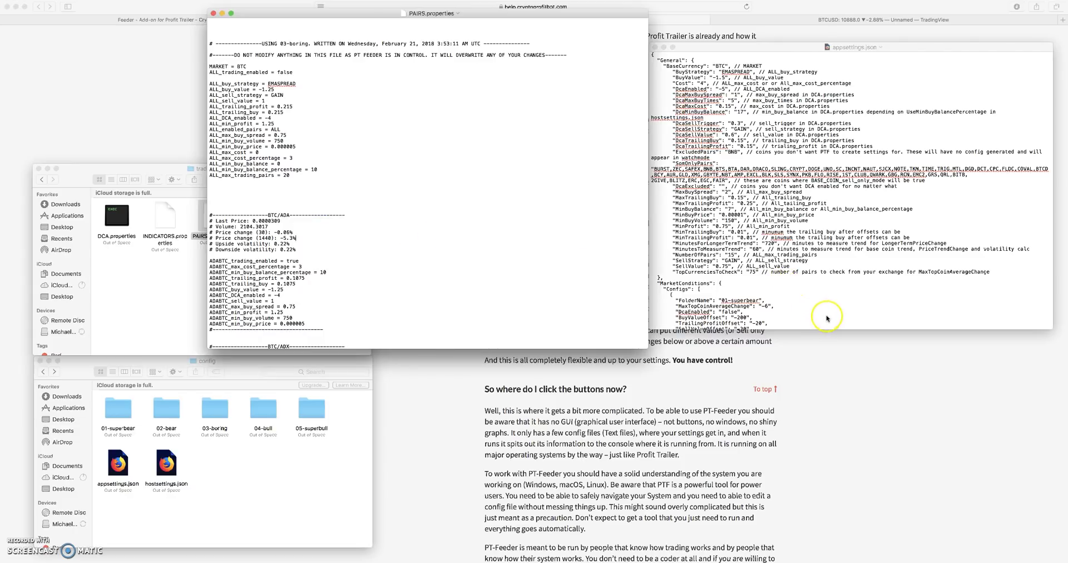
pyautogui.scroll(2, 795, 262)
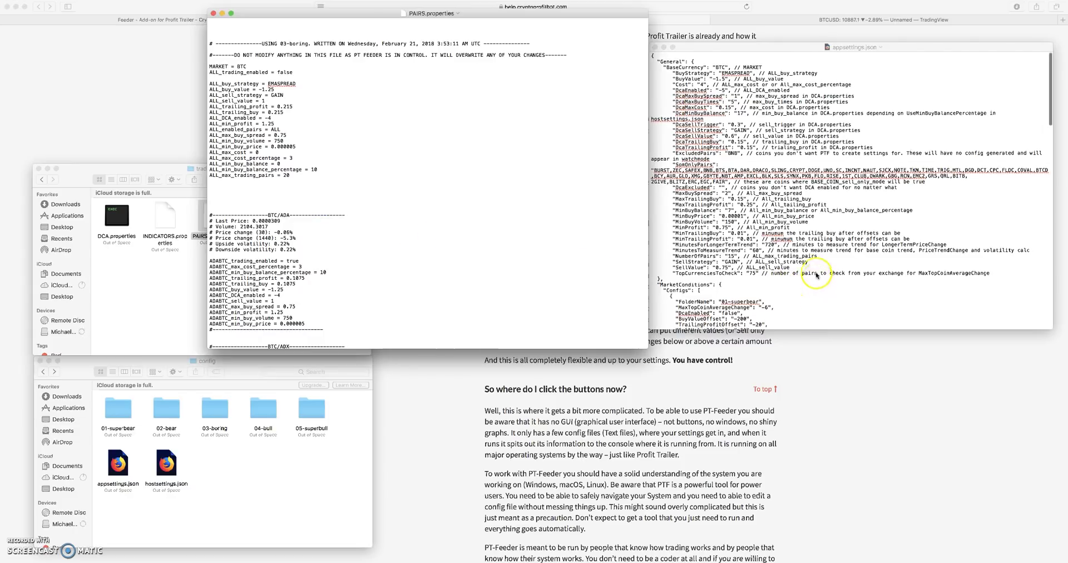
pyautogui.click(790, 252)
pyautogui.click(843, 272)
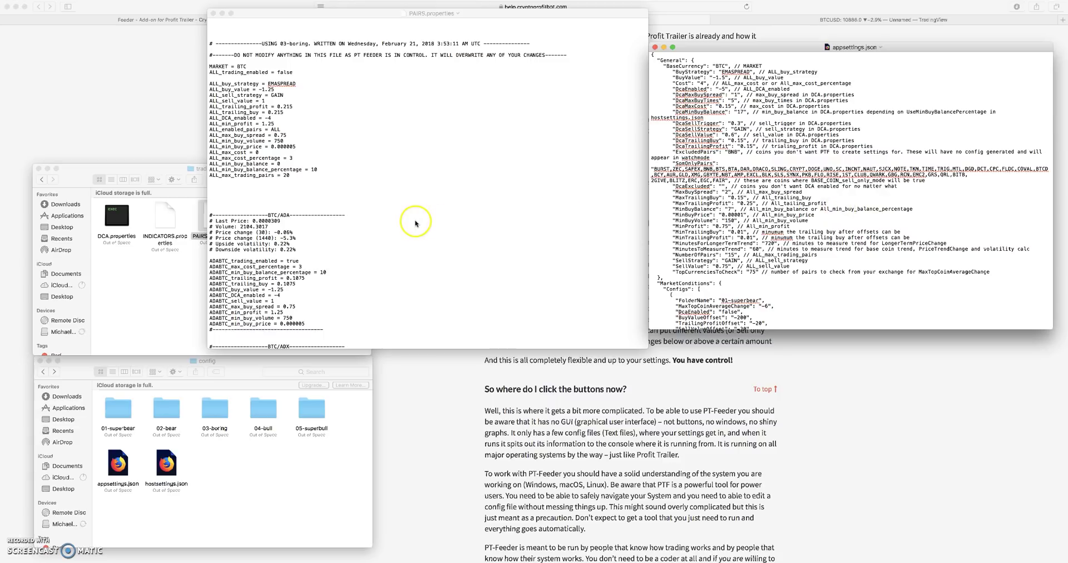
pyautogui.click(532, 13)
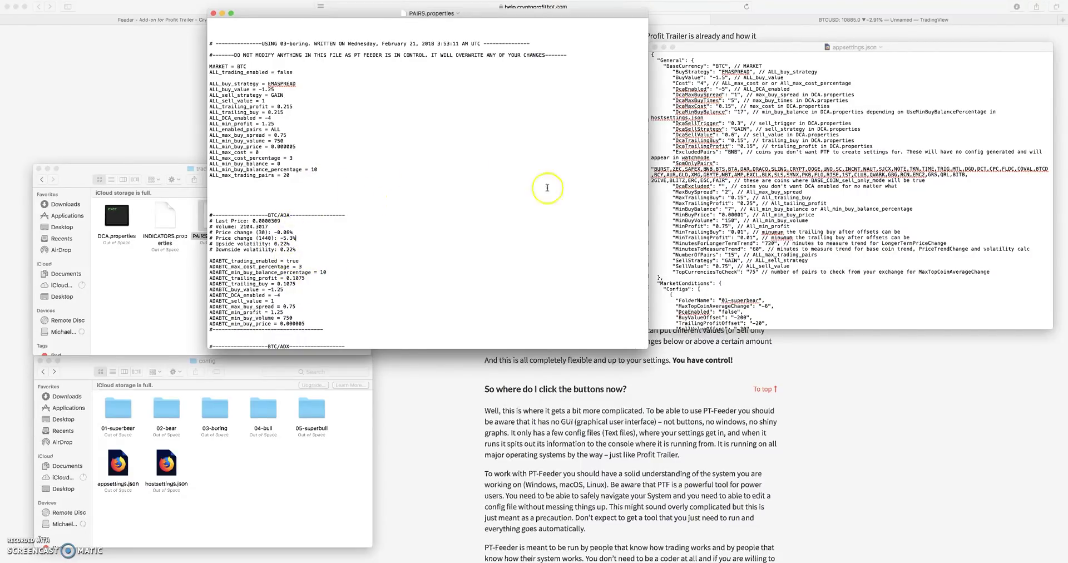
pyautogui.moveTo(796, 43); pyautogui.dragTo(789, 22)
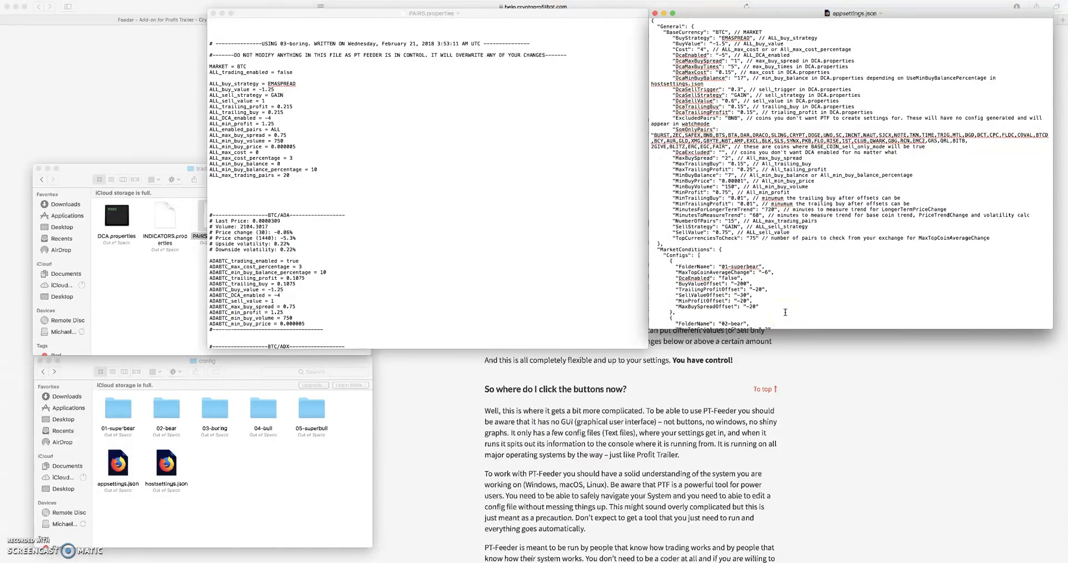
# Scroll appsettings.json down toward the Price configs and clear the highlighted Configs selection.
pyautogui.click(770, 326)
pyautogui.scroll(-5, 768, 220)
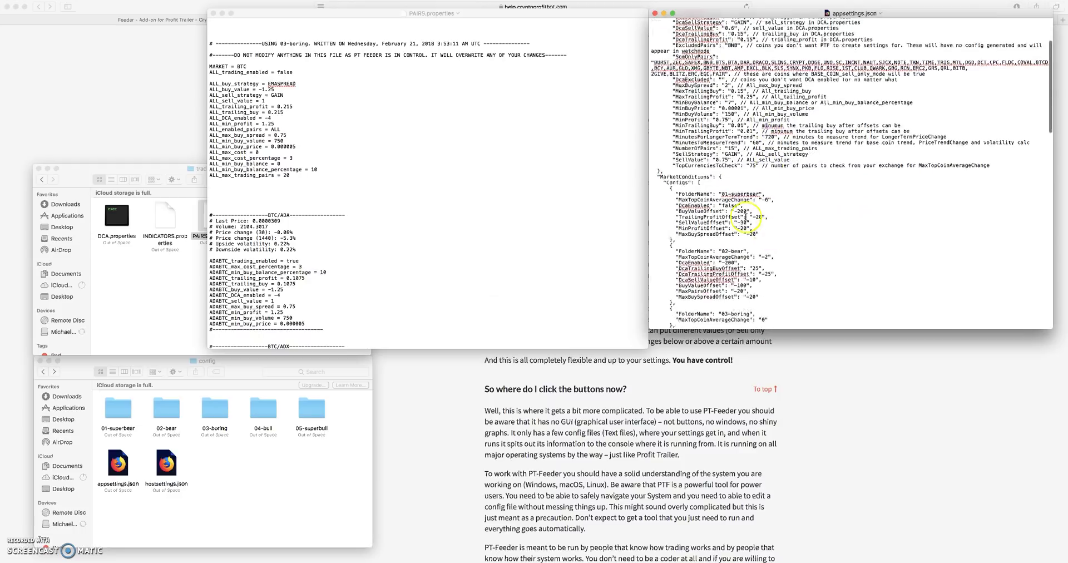
pyautogui.moveTo(667, 164); pyautogui.dragTo(849, 317)
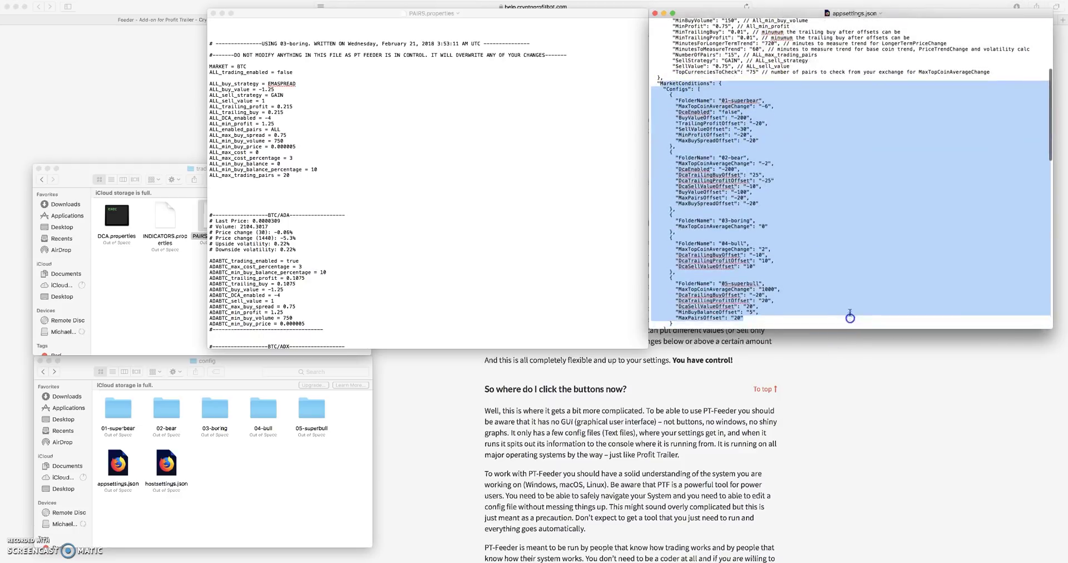
pyautogui.click(713, 86)
pyautogui.scroll(1, 718, 89)
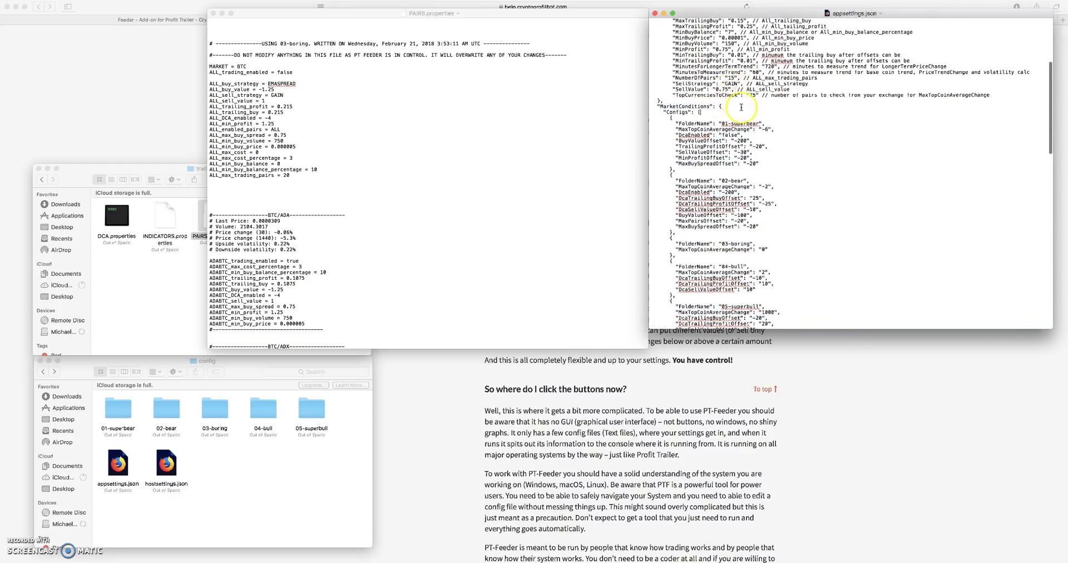
pyautogui.scroll(-2, 742, 115)
pyautogui.moveTo(660, 59); pyautogui.dragTo(807, 242)
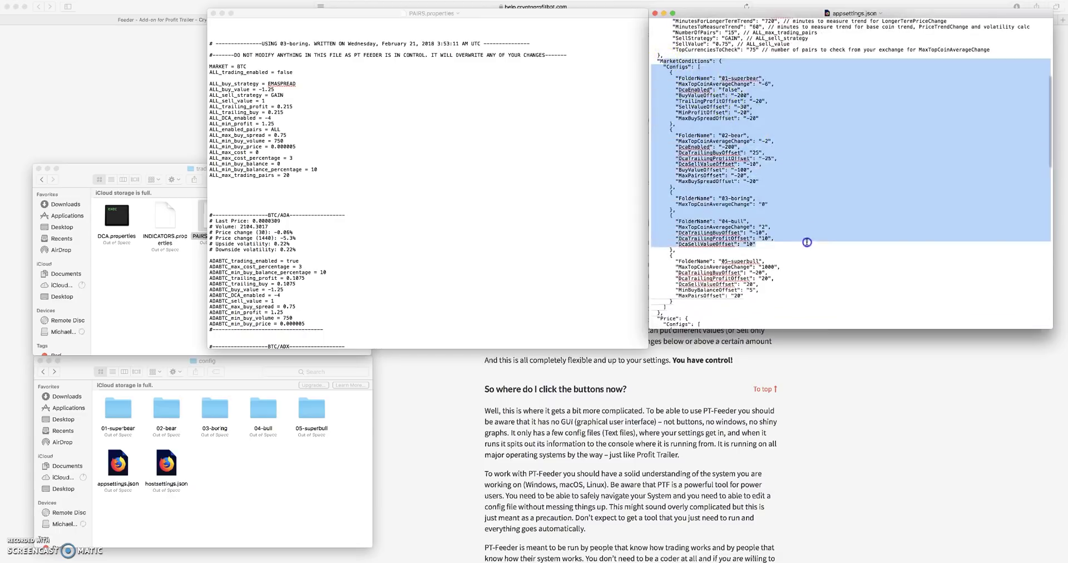
pyautogui.scroll(-1, 806, 240)
pyautogui.scroll(-1, 805, 241)
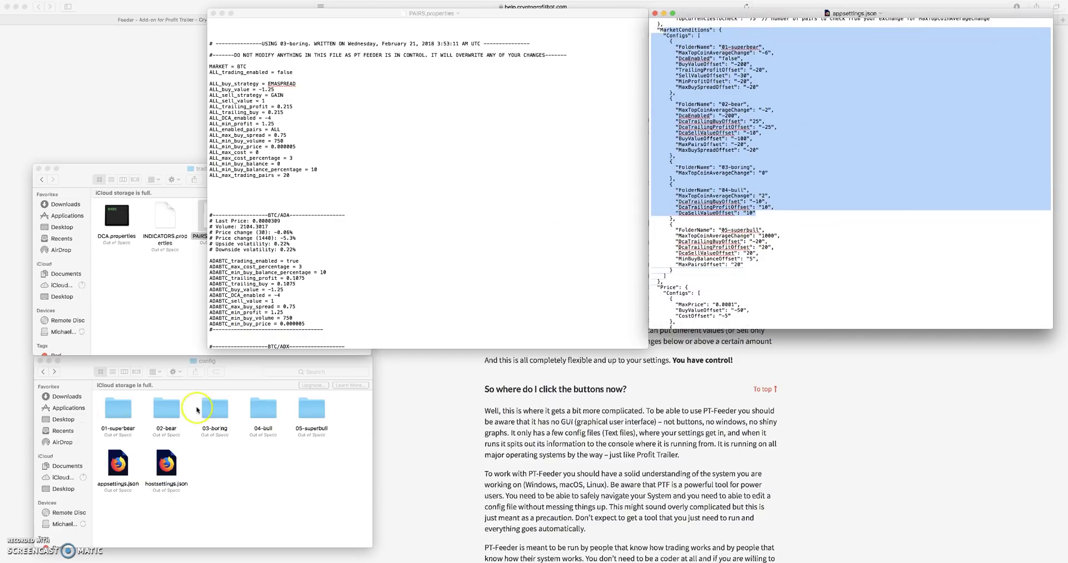
# Scroll on to the Volume heading and move PAIRS.properties to the left edge.
pyautogui.click(222, 408)
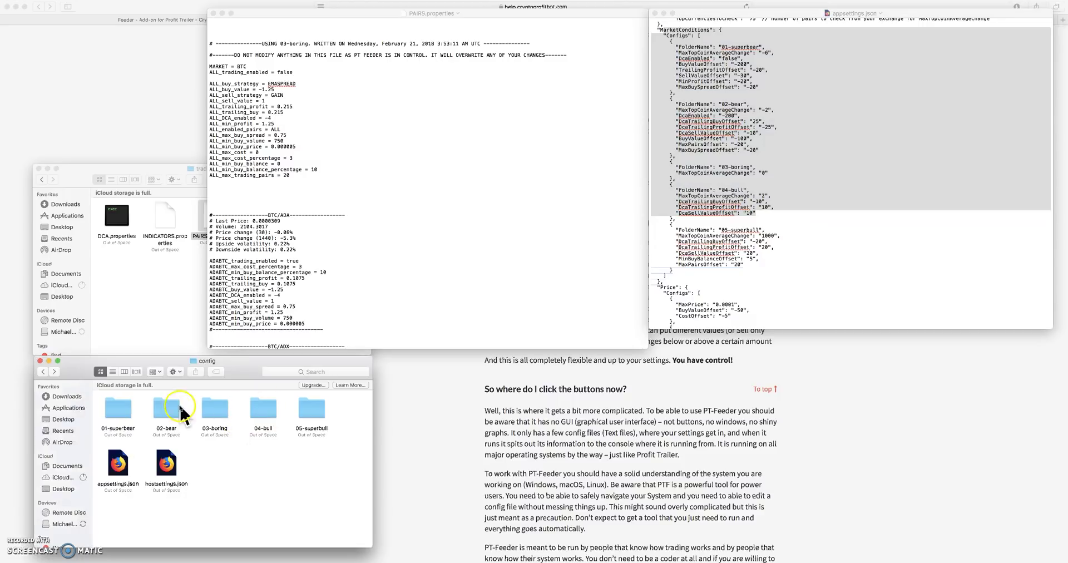
pyautogui.click(773, 226)
pyautogui.scroll(-8, 773, 225)
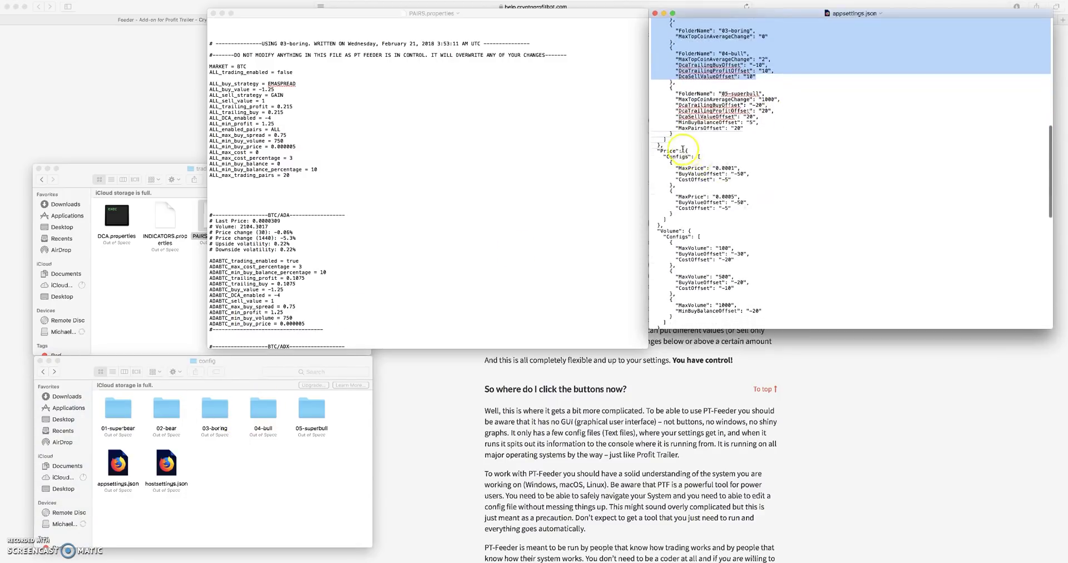
pyautogui.click(682, 150)
pyautogui.scroll(-3, 704, 161)
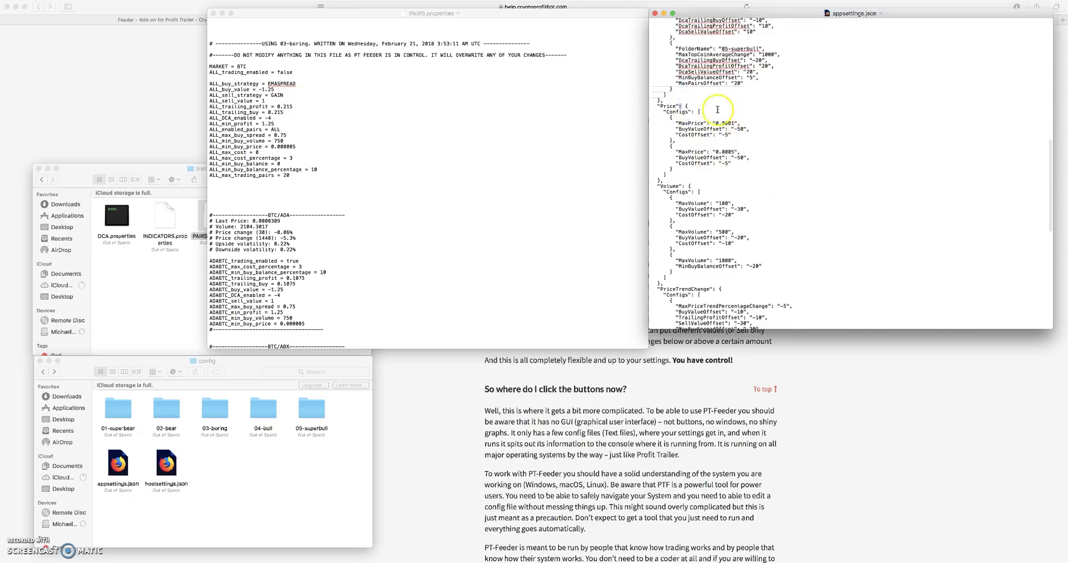
pyautogui.scroll(-8, 714, 111)
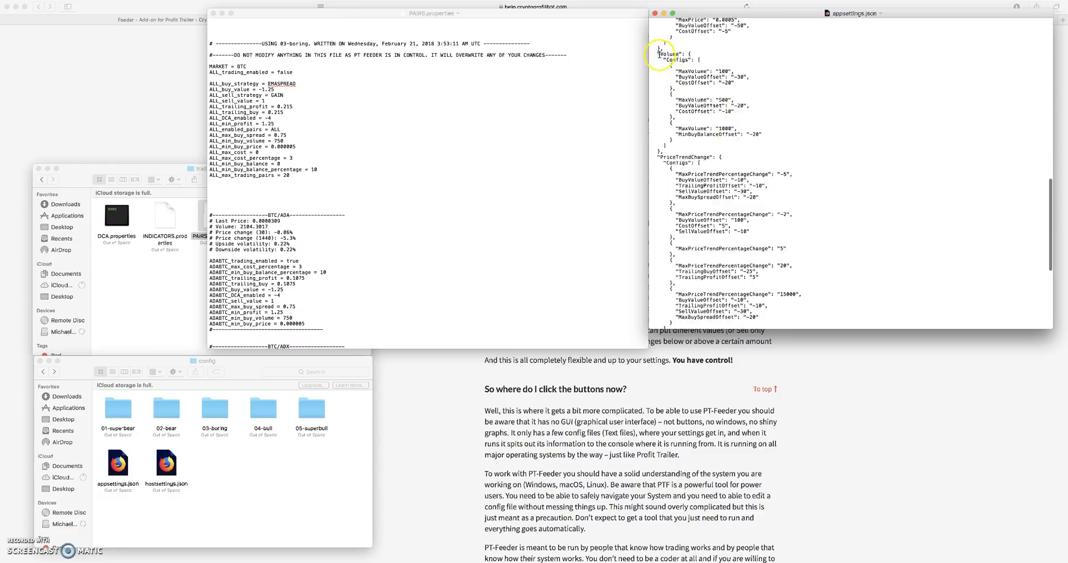
pyautogui.moveTo(659, 54); pyautogui.dragTo(692, 54)
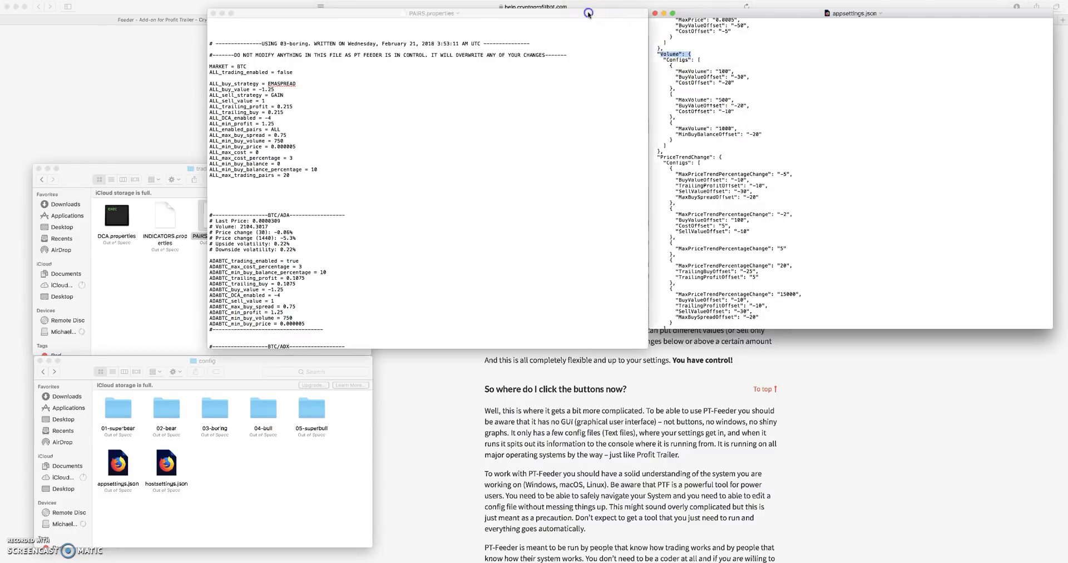
pyautogui.moveTo(588, 14); pyautogui.dragTo(389, 28)
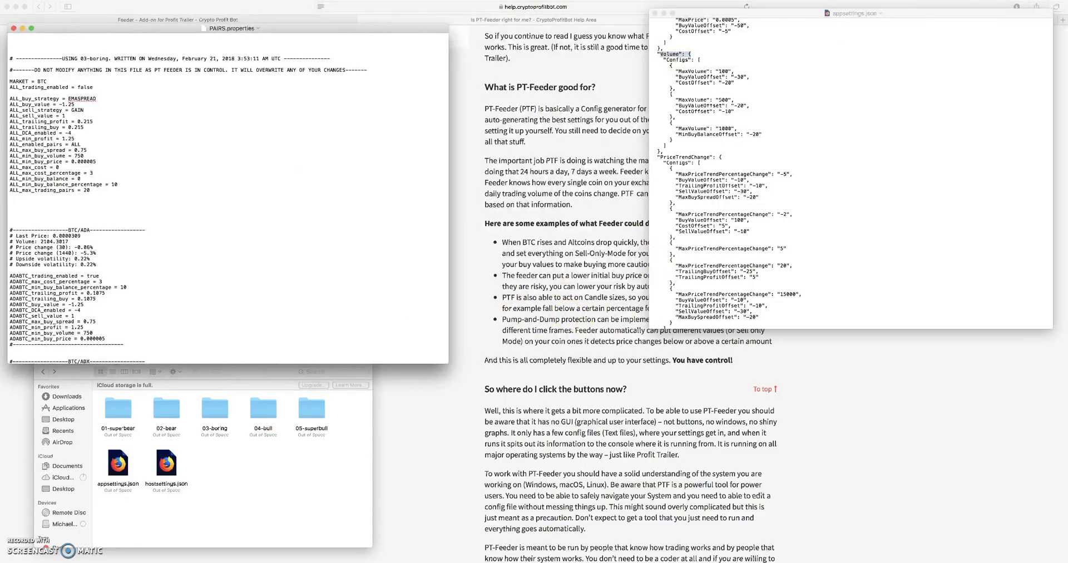
# Shift appsettings.json right, mark the MaxVolume 100 tier's BuyValueOffset -30, then scroll to PriceTrendChange.
pyautogui.moveTo(819, 14); pyautogui.dragTo(858, 17)
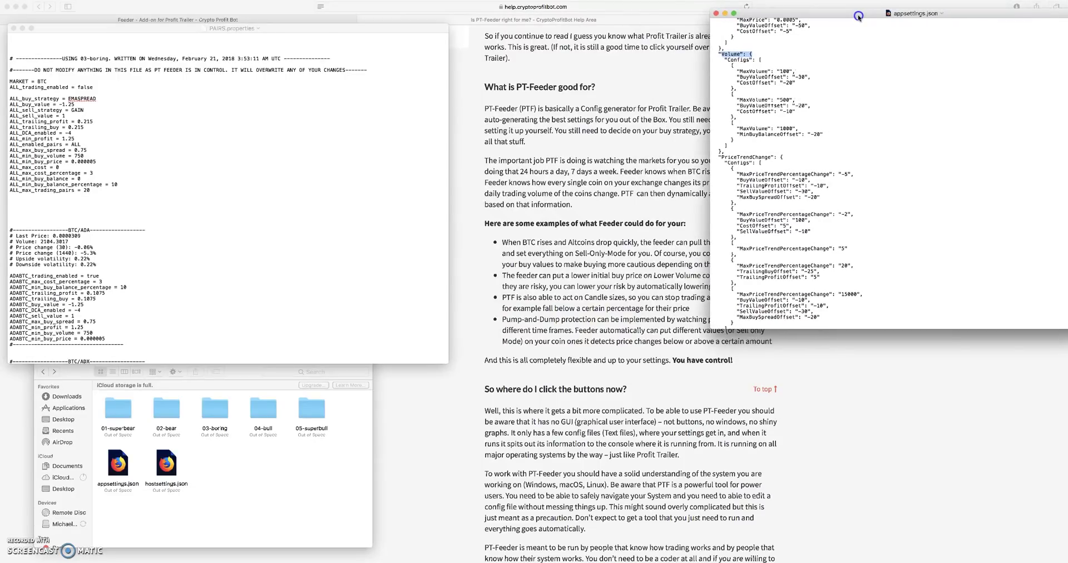
pyautogui.click(790, 70)
pyautogui.click(789, 72)
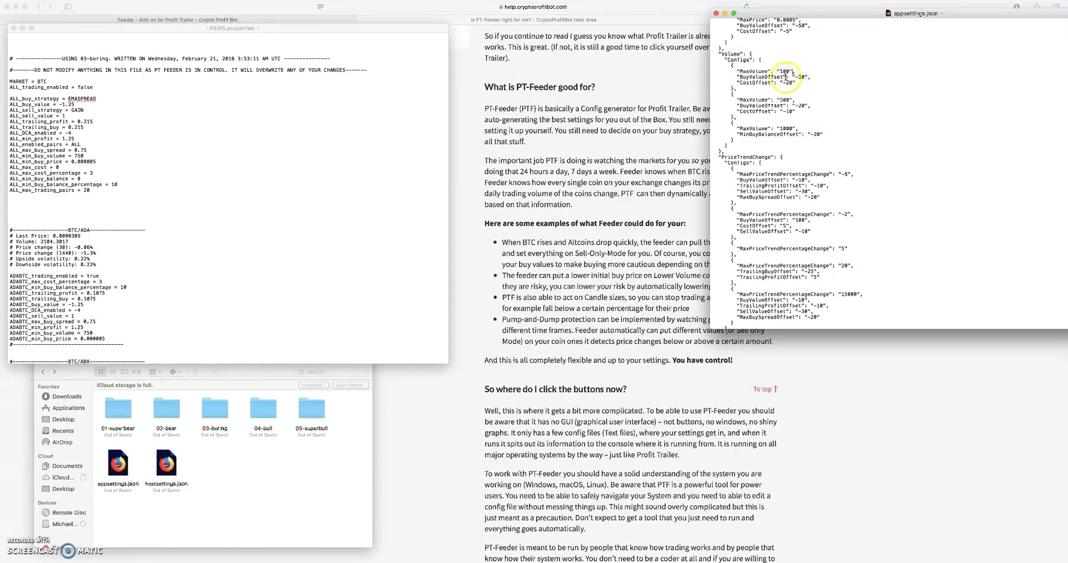
pyautogui.moveTo(807, 77); pyautogui.dragTo(735, 76)
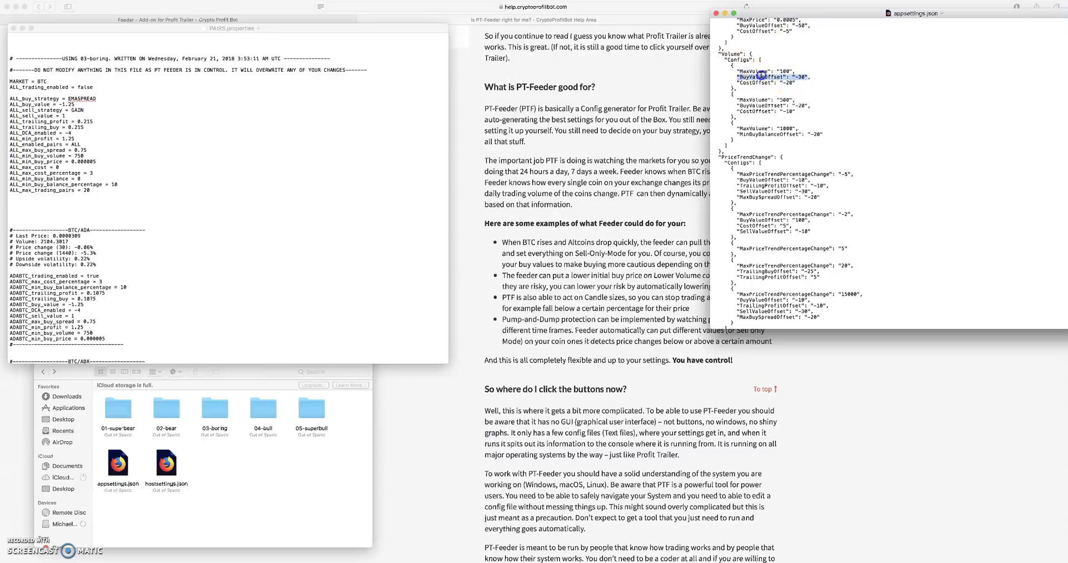
pyautogui.click(760, 75)
pyautogui.click(721, 58)
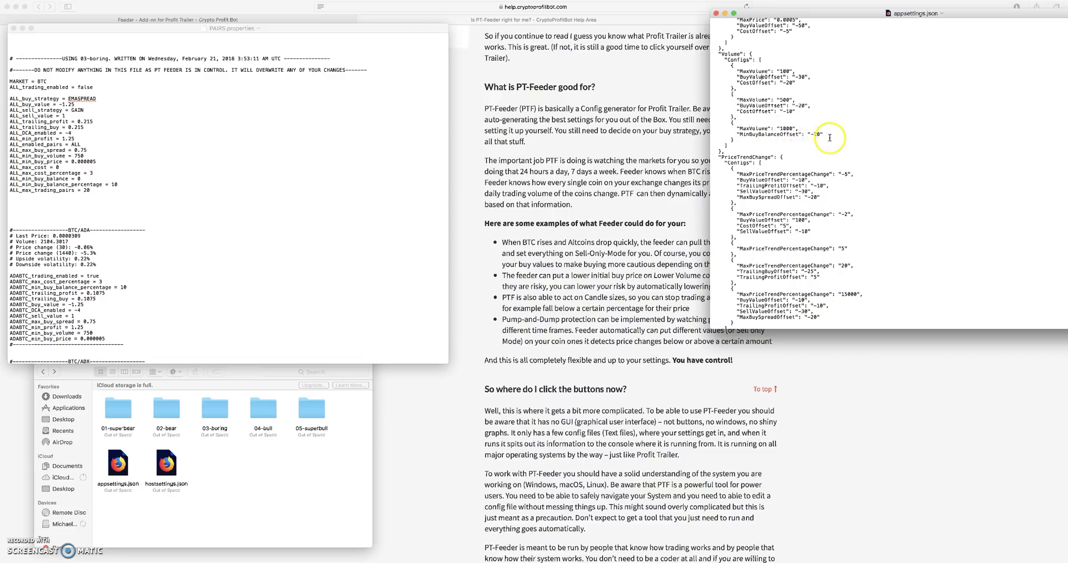
pyautogui.scroll(-3, 830, 137)
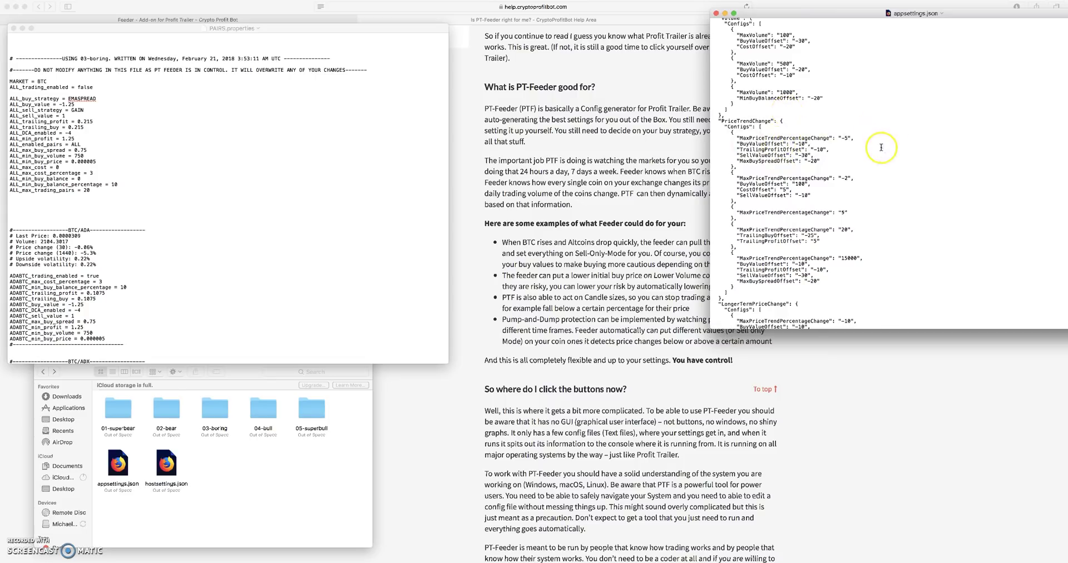
pyautogui.scroll(-4, 881, 148)
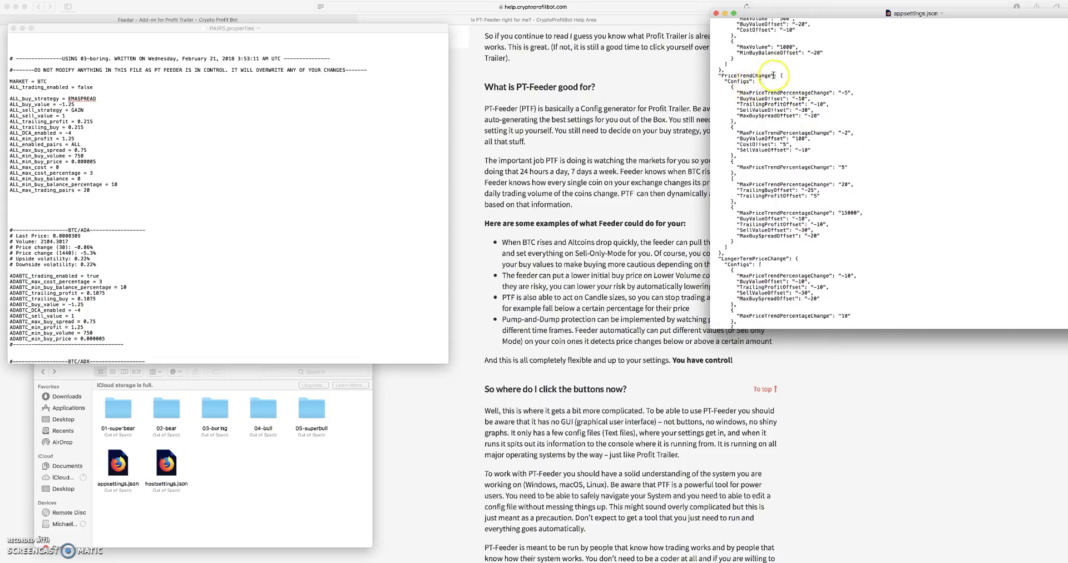
# Highlight the PriceTrendChange and LongerTermPriceChange section names in appsettings.json.
pyautogui.tripleClick(773, 75)
pyautogui.doubleClick(773, 75)
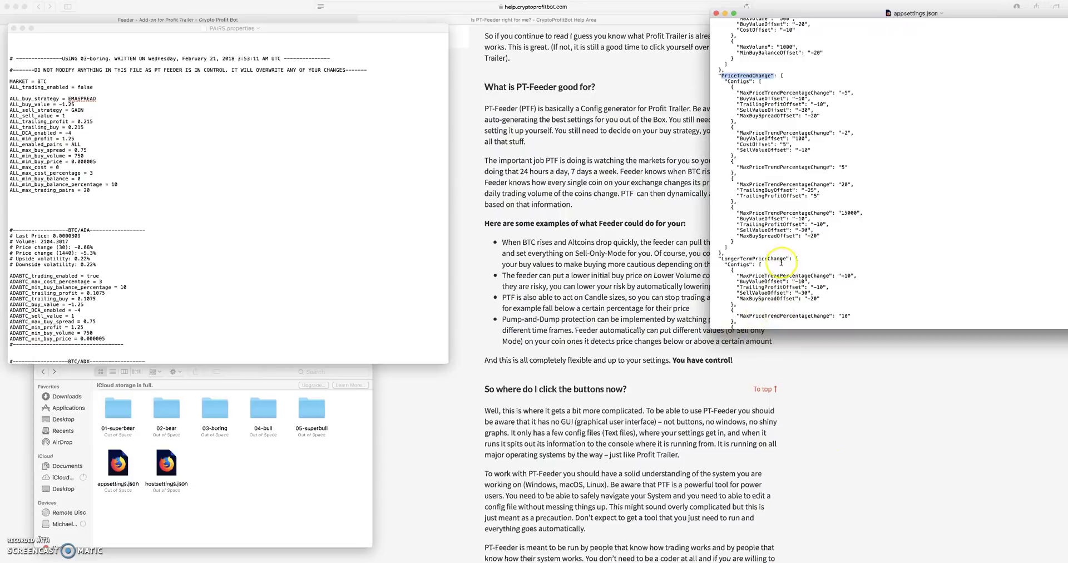
pyautogui.moveTo(792, 259); pyautogui.dragTo(720, 259)
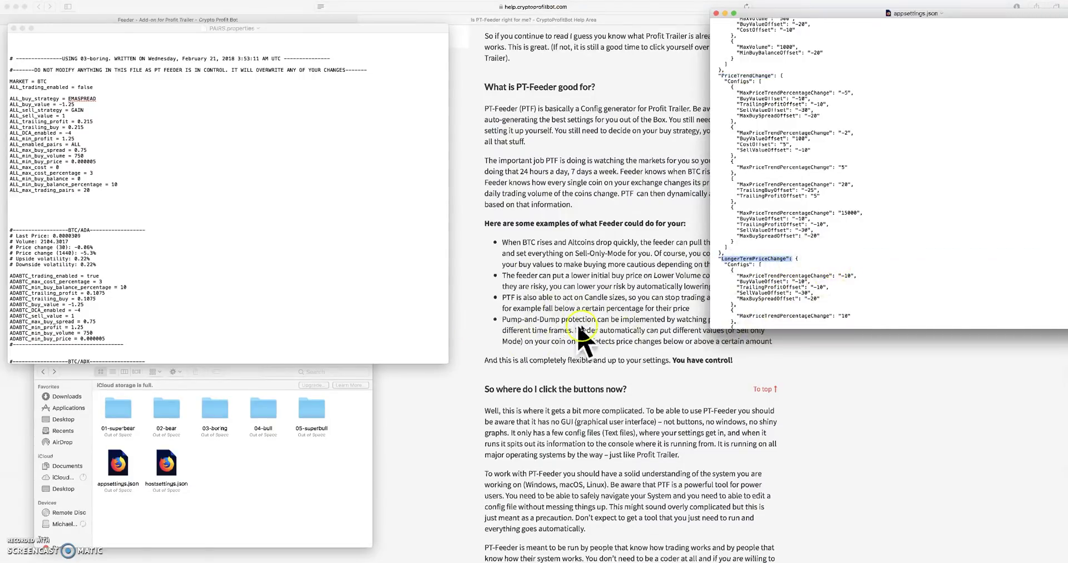
# Shorten the appsettings.json window from the bottom and move it left over the web page.
pyautogui.moveTo(789, 329); pyautogui.dragTo(789, 305)
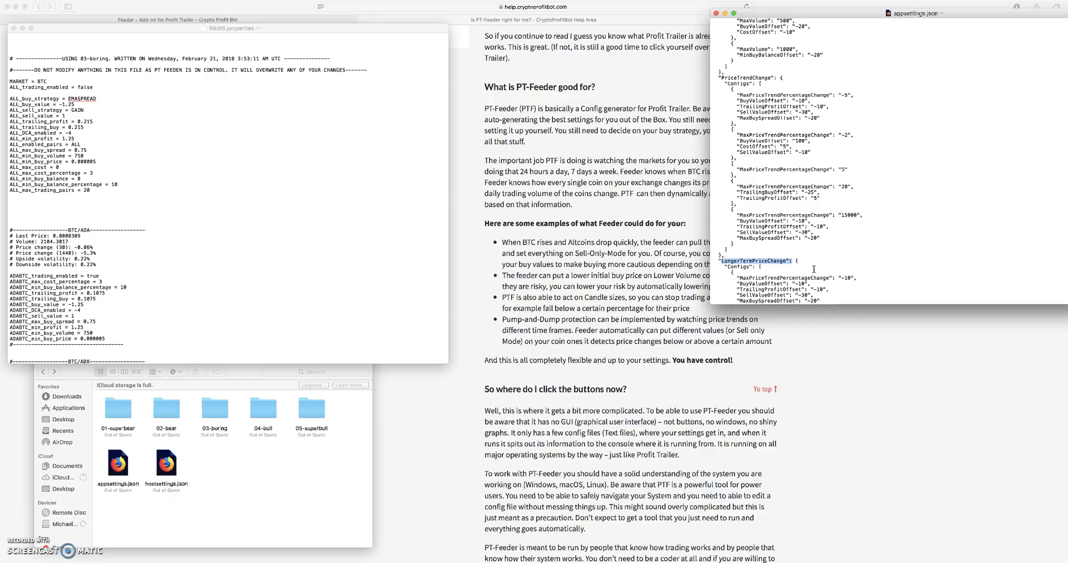
pyautogui.scroll(4, 813, 269)
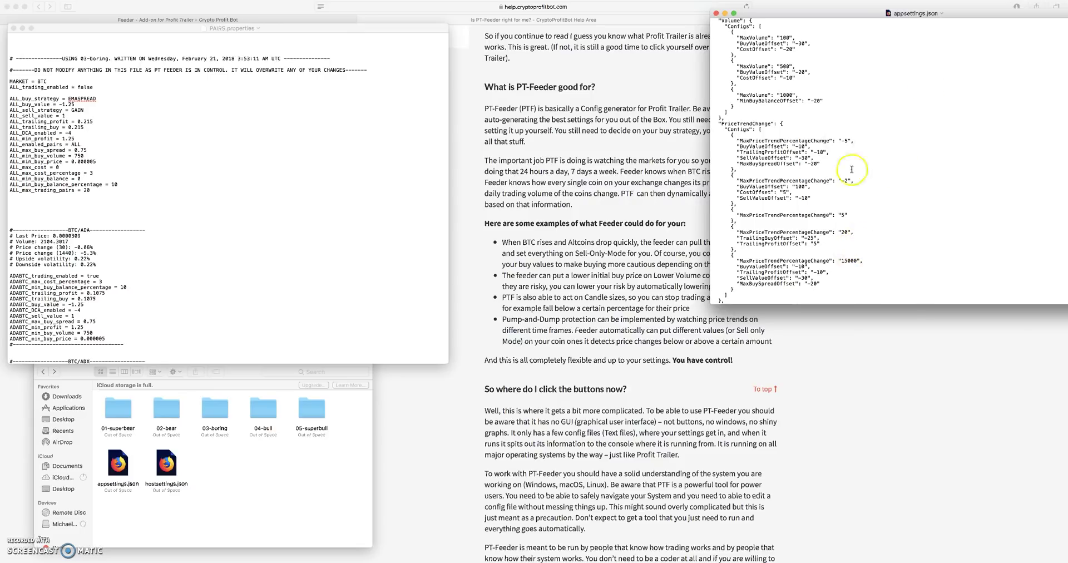
pyautogui.moveTo(962, 19); pyautogui.dragTo(844, 17)
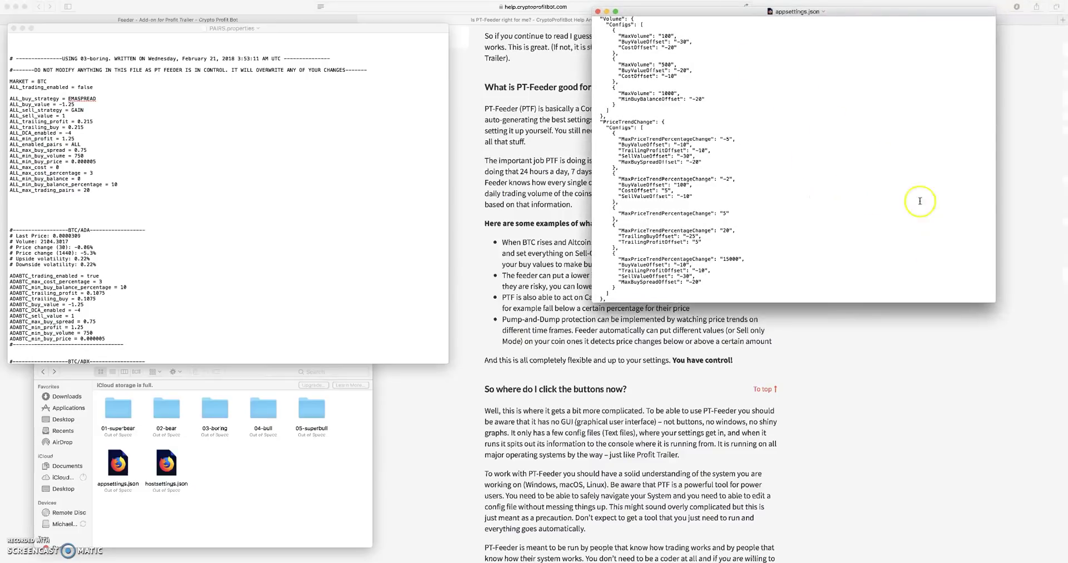
pyautogui.scroll(-1, 817, 182)
pyautogui.scroll(-2, 817, 183)
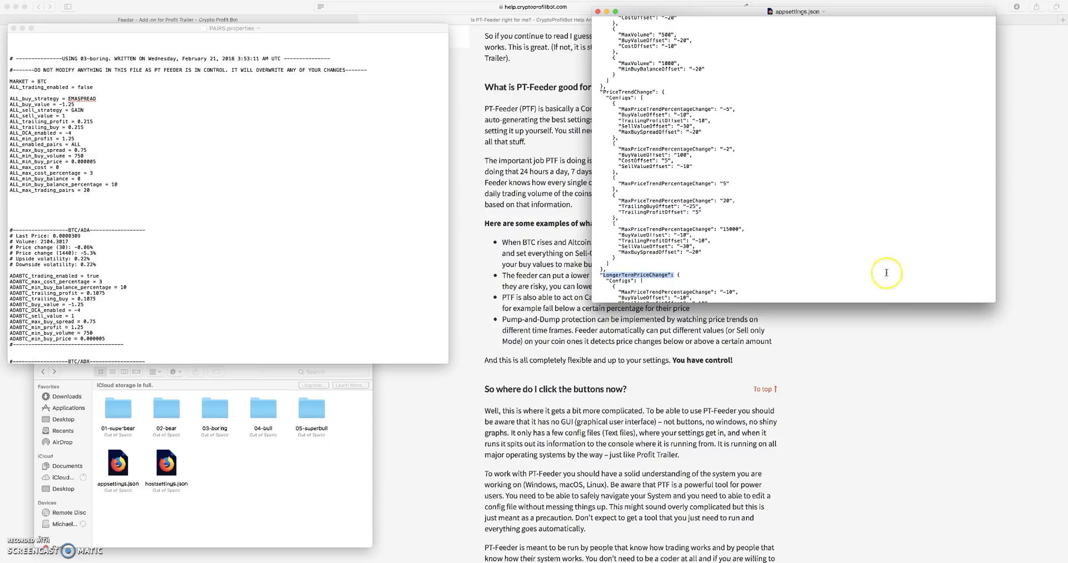
pyautogui.scroll(-4, 795, 186)
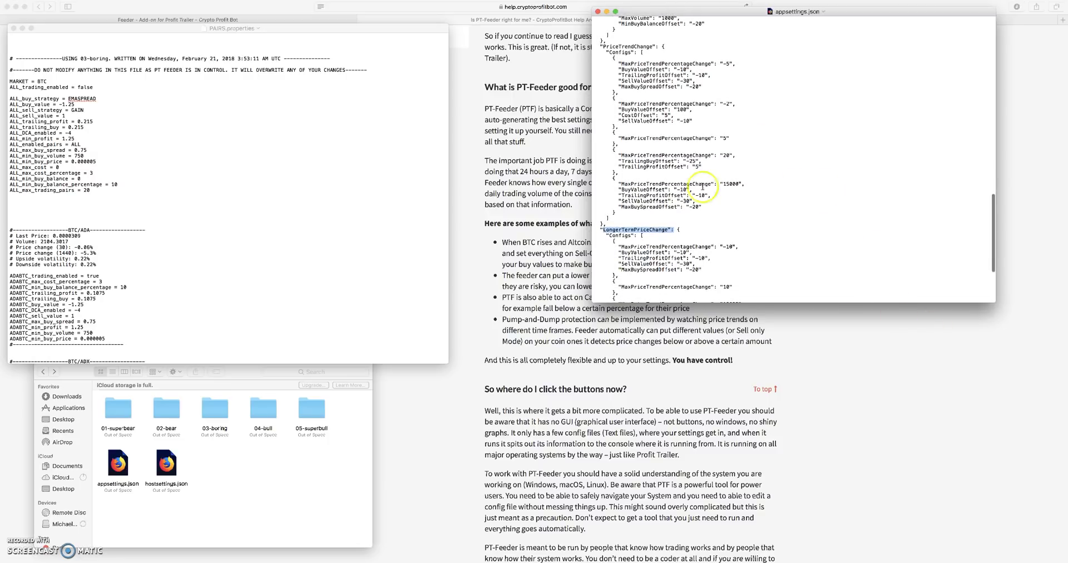
pyautogui.scroll(-7, 730, 248)
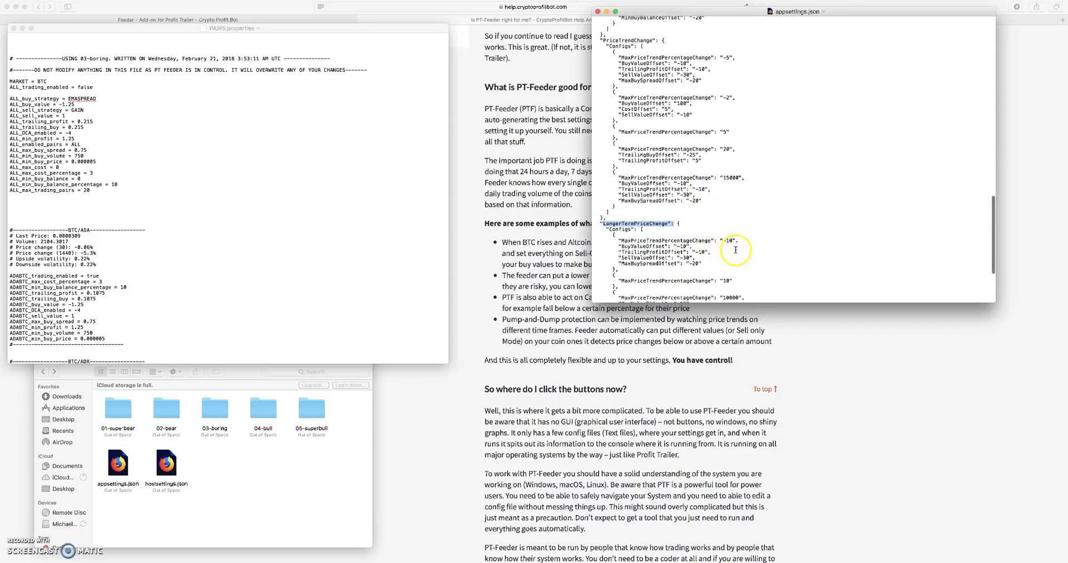
pyautogui.scroll(-3, 709, 193)
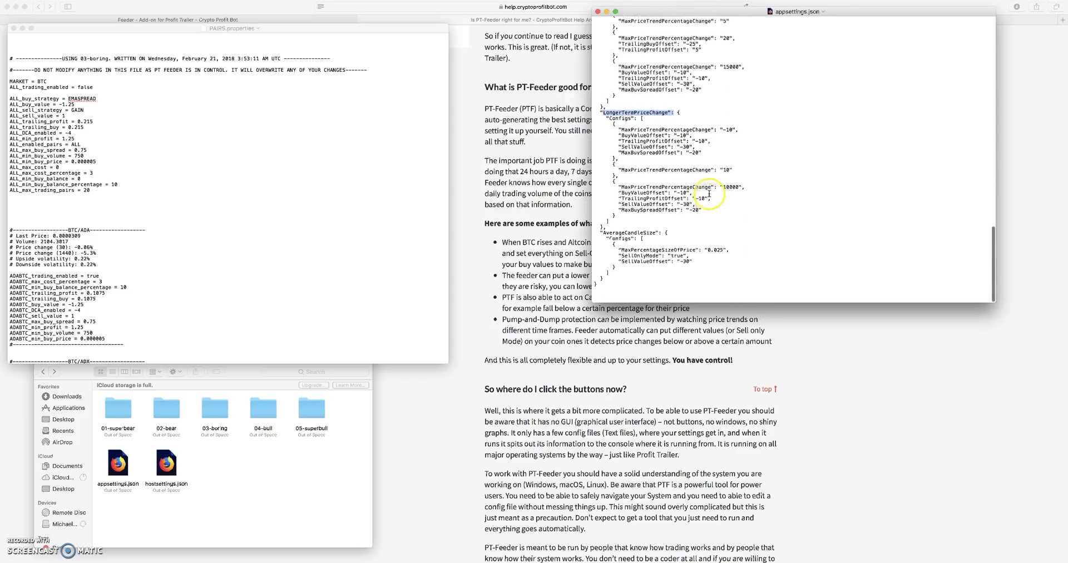
pyautogui.moveTo(662, 242); pyautogui.dragTo(605, 243)
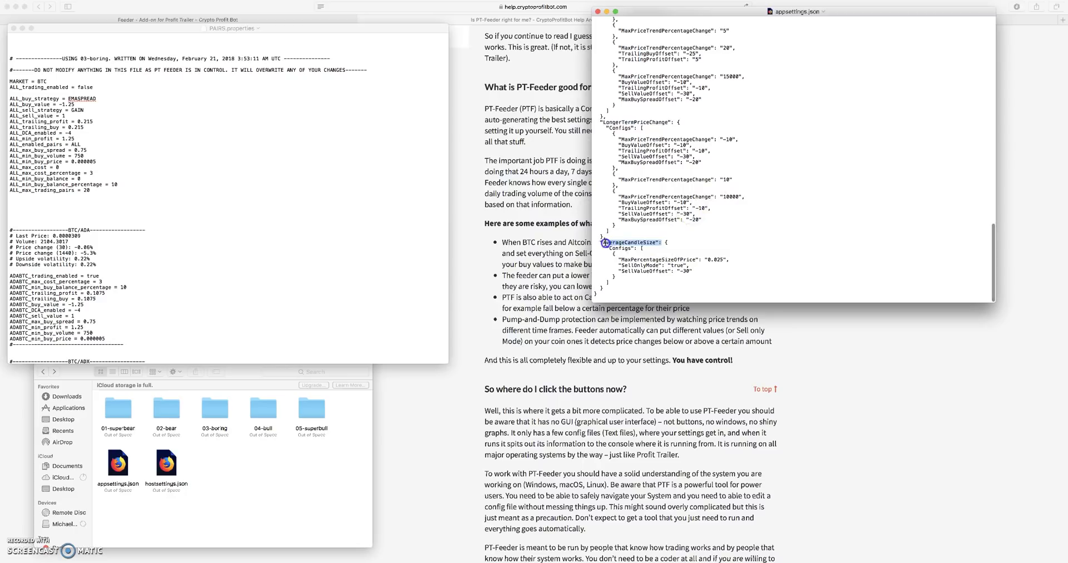
pyautogui.click(709, 188)
pyautogui.scroll(20, 725, 179)
pyautogui.scroll(15, 725, 179)
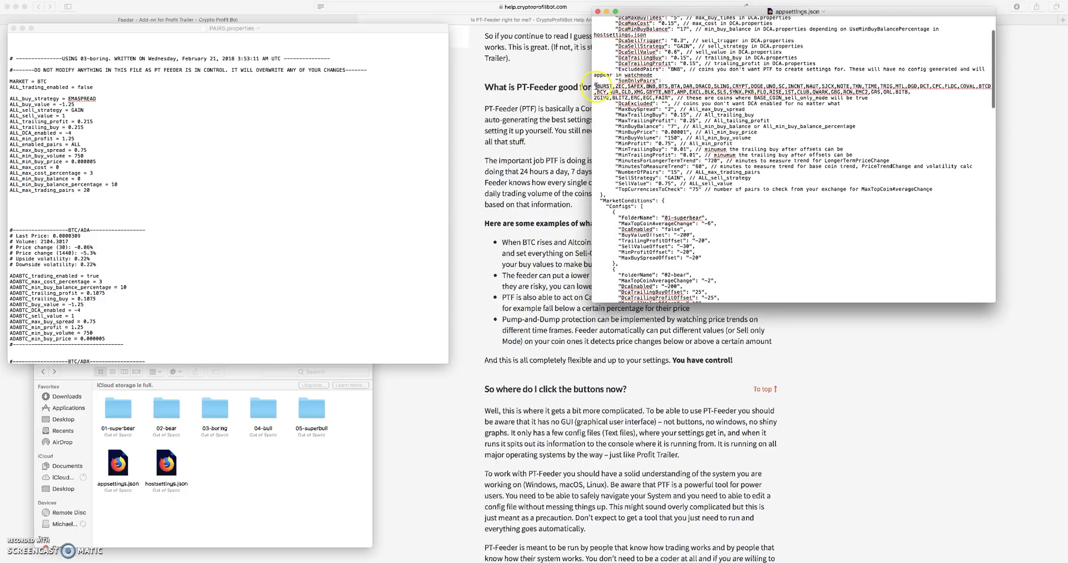
# Briefly highlight the SomOnlyPairs coin list, then clear the selection.
pyautogui.moveTo(597, 87); pyautogui.dragTo(785, 82)
pyautogui.scroll(-1, 787, 93)
pyautogui.scroll(3, 675, 117)
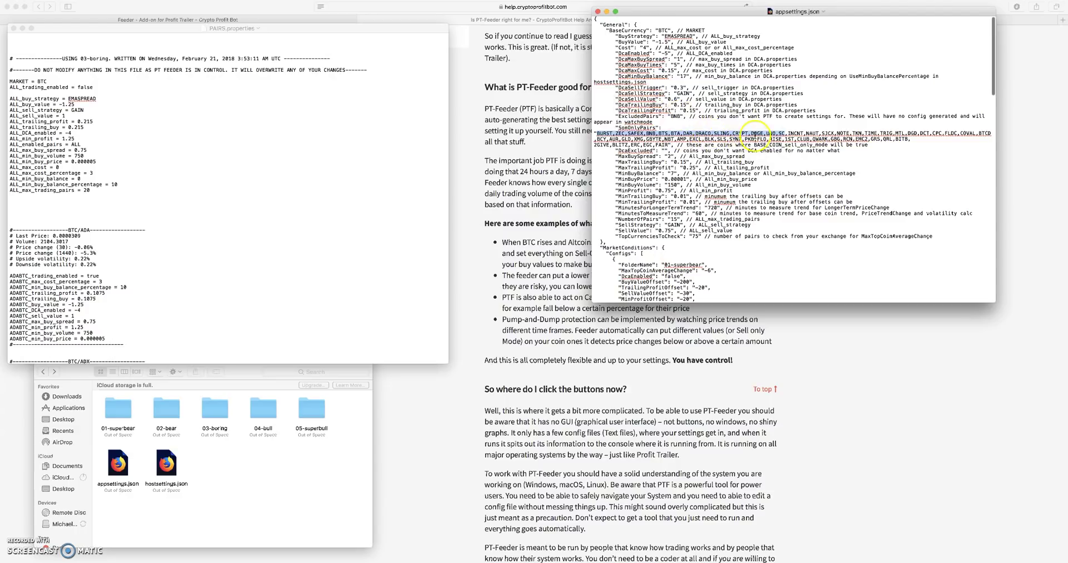
pyautogui.click(778, 136)
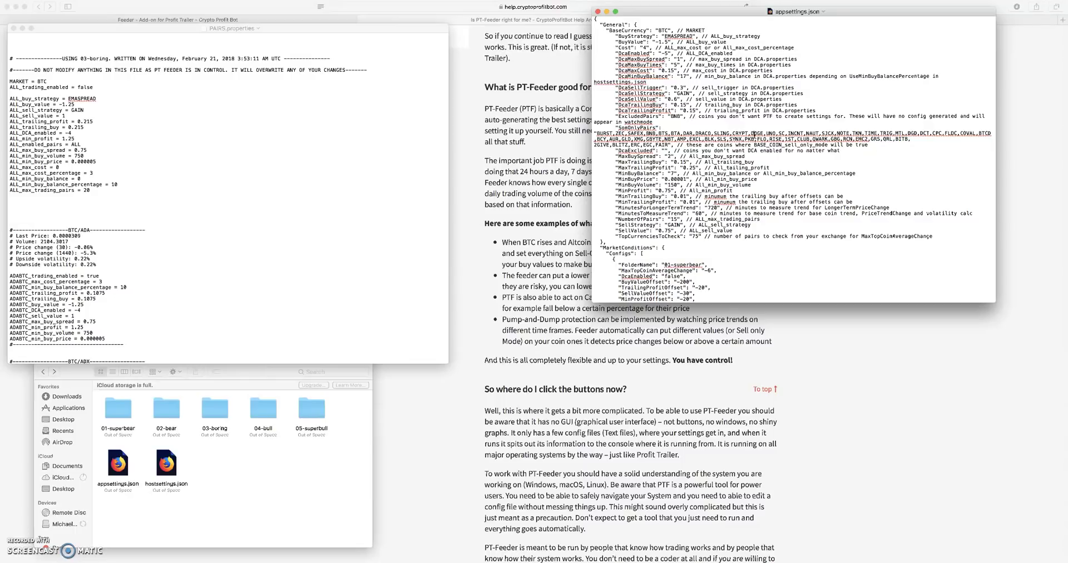
# Select the 01-superbear block, then the full 02-bear block with MaxTopCoinAverageChange -2.
pyautogui.scroll(-5, 728, 187)
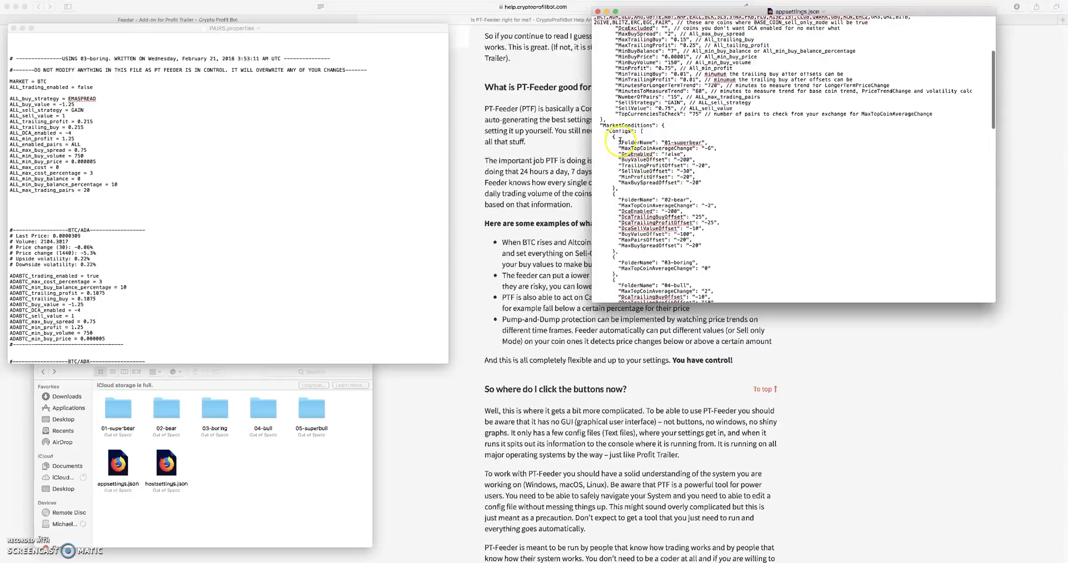
pyautogui.moveTo(615, 139); pyautogui.dragTo(714, 195)
pyautogui.click(615, 213)
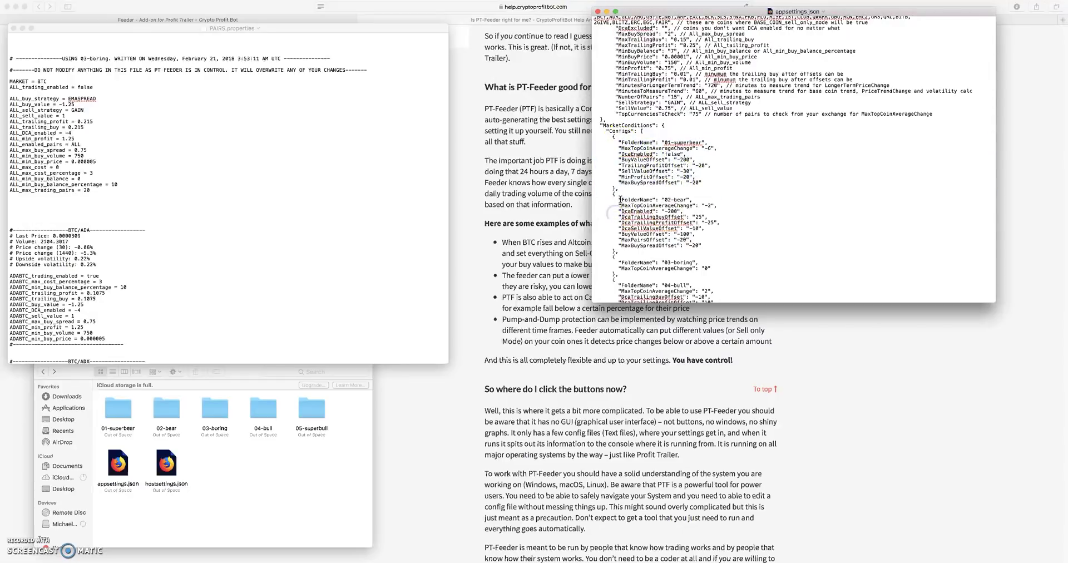
pyautogui.moveTo(619, 199); pyautogui.dragTo(711, 245)
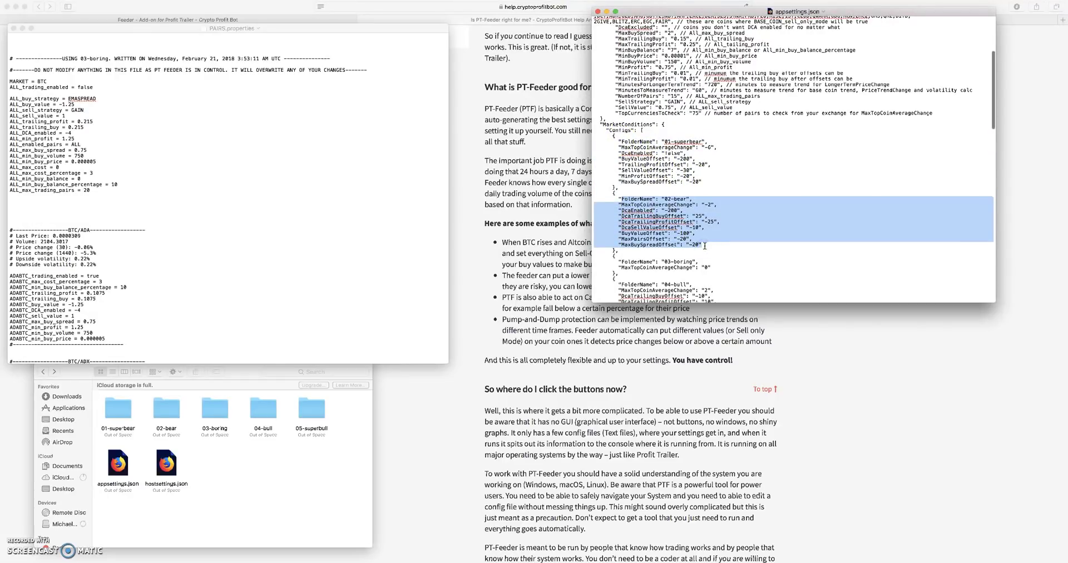